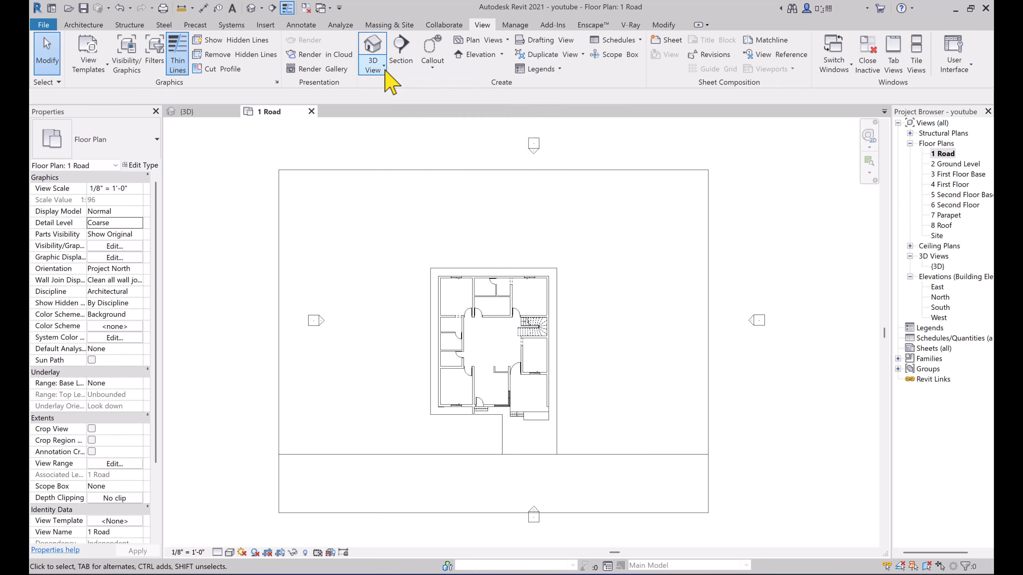
# - Place a perspective camera in the 1 Road plan, with its eye on the road and its target beyond the house's rear-left corner
pyautogui.click(381, 69)
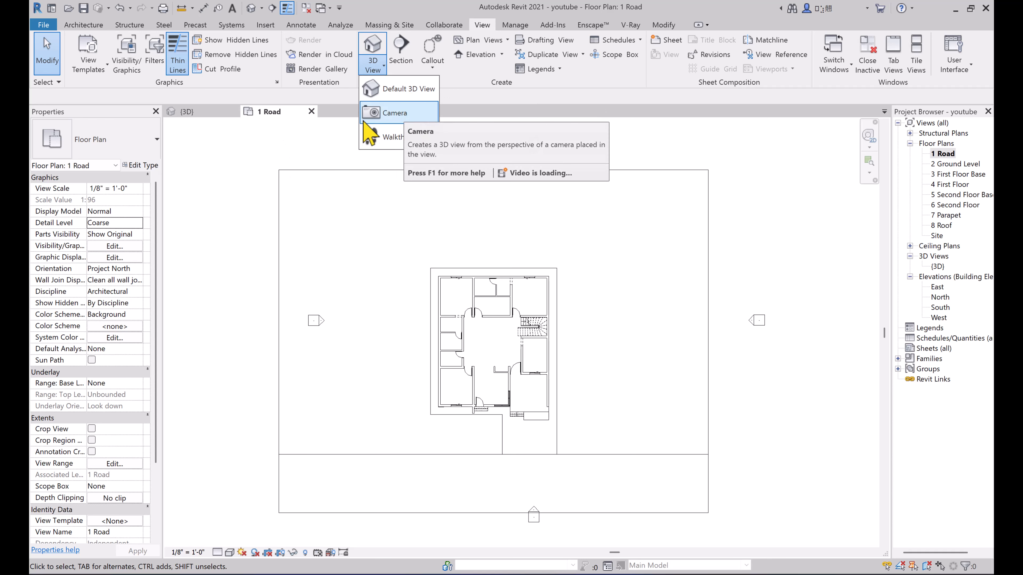
pyautogui.click(400, 117)
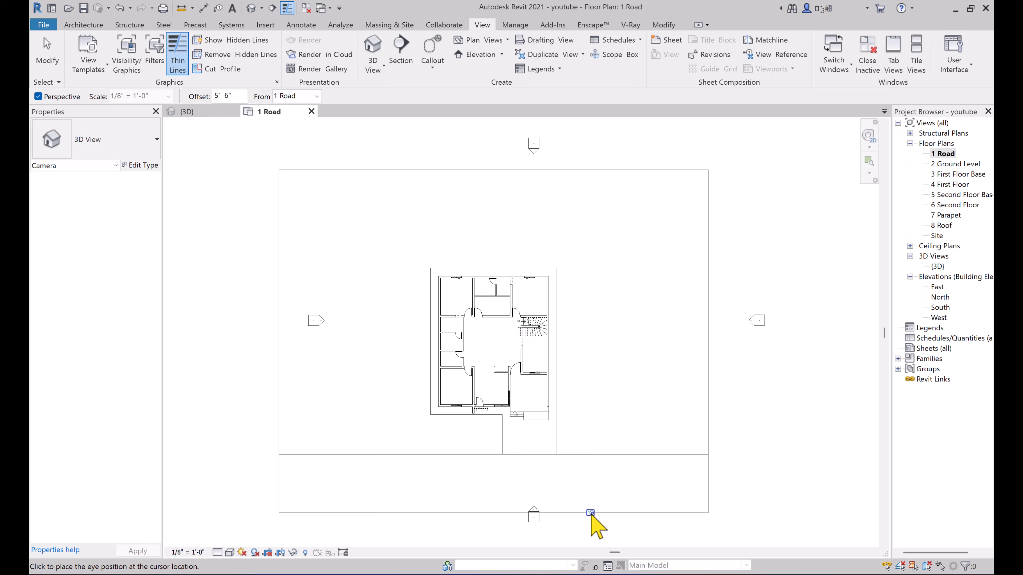
pyautogui.scroll(-2, 591, 515)
pyautogui.moveTo(605, 520); pyautogui.dragTo(612, 388, button='middle')
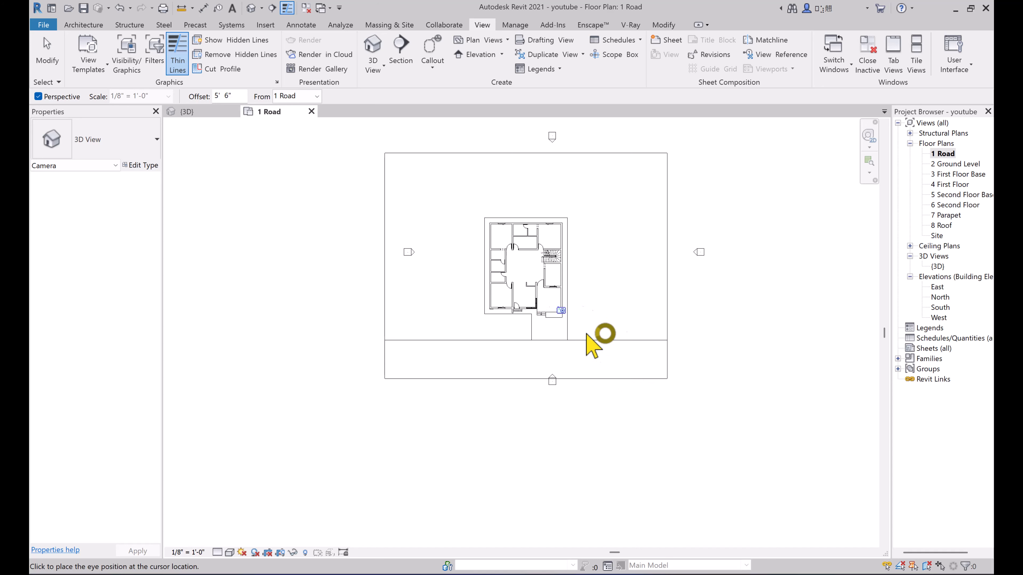
pyautogui.scroll(2, 591, 303)
pyautogui.moveTo(591, 302); pyautogui.dragTo(646, 384, button='middle')
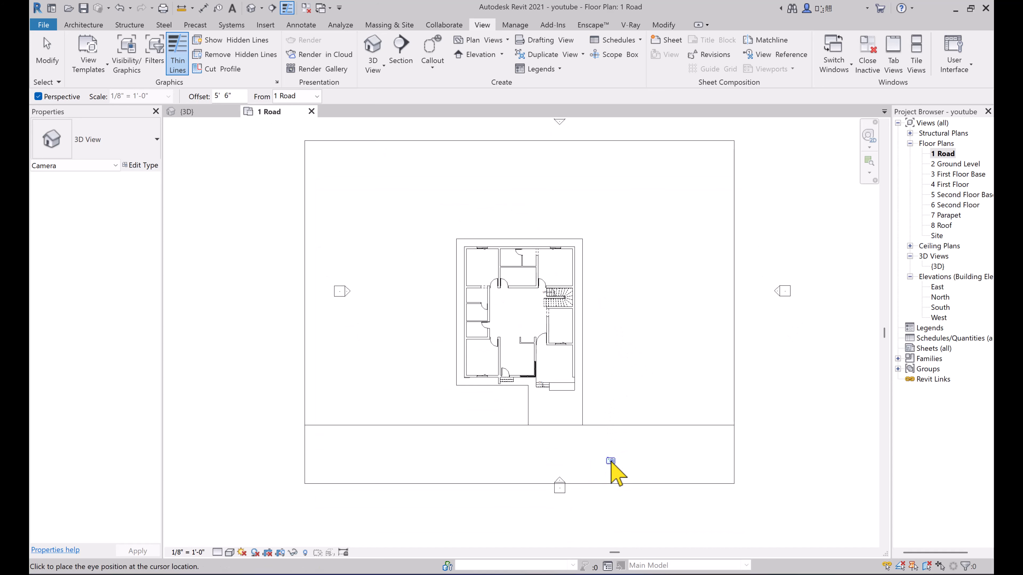
pyautogui.click(604, 447)
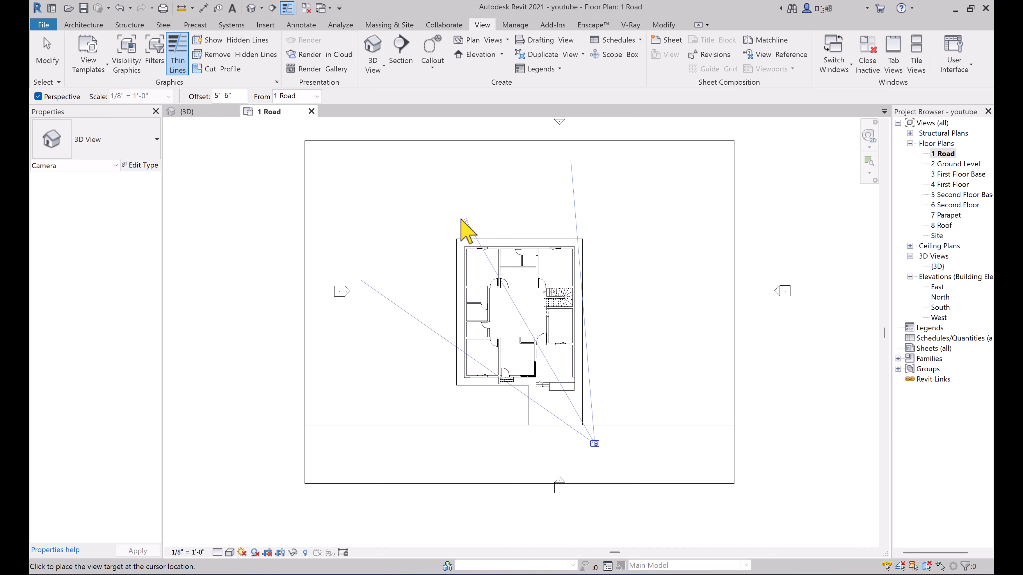
pyautogui.click(453, 210)
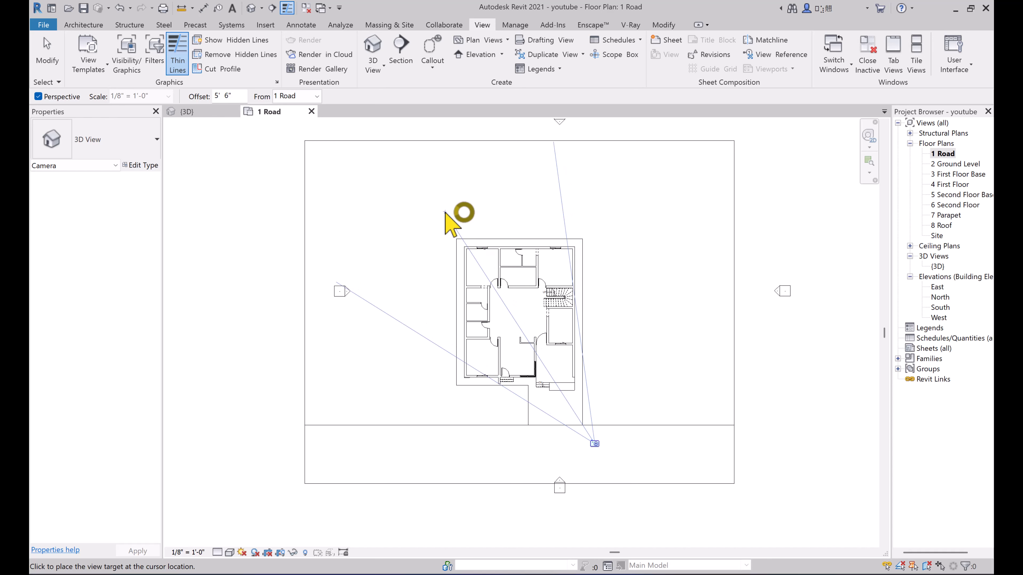
pyautogui.click(445, 213)
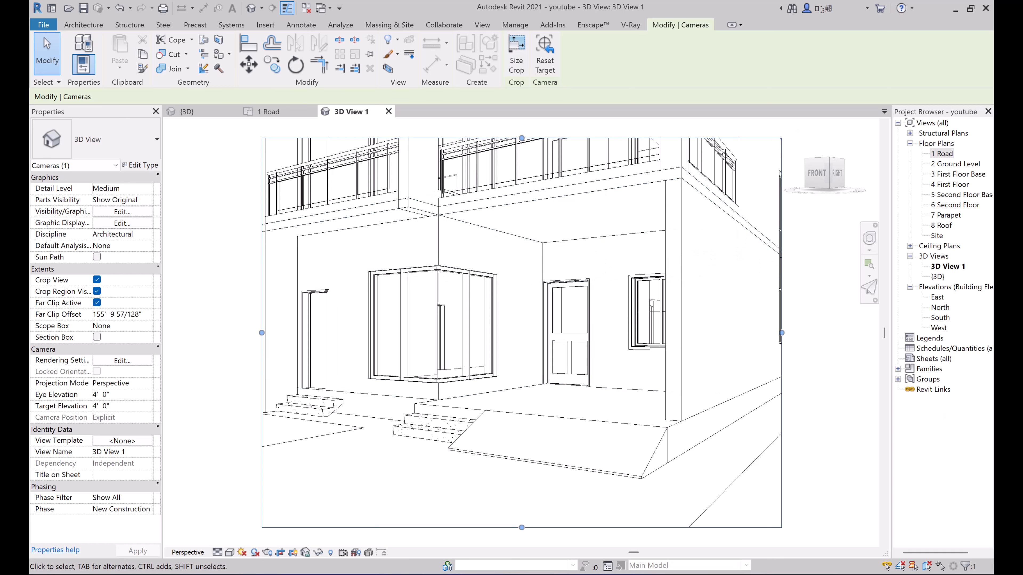
# - Move the camera's eye point back to the outer edge of the road in the 1 Road plan, and check the result in 3D View 1
pyautogui.click(269, 117)
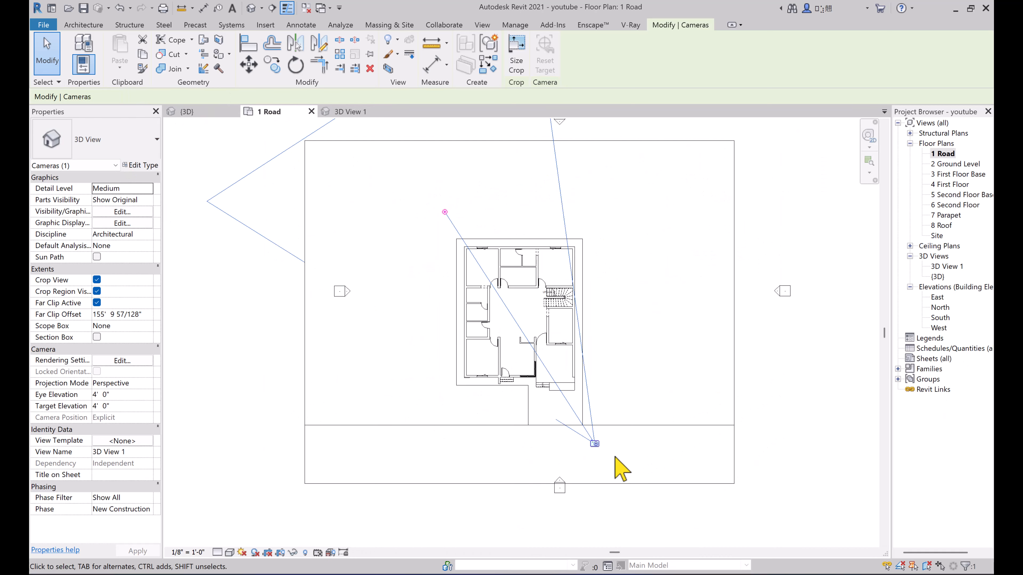
pyautogui.moveTo(595, 444); pyautogui.dragTo(600, 490)
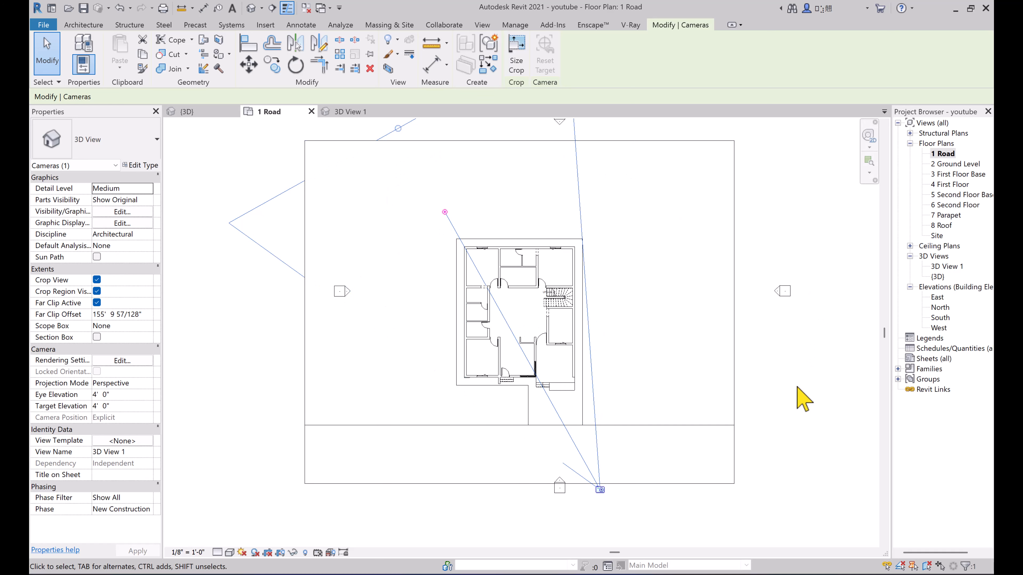
pyautogui.click(563, 411)
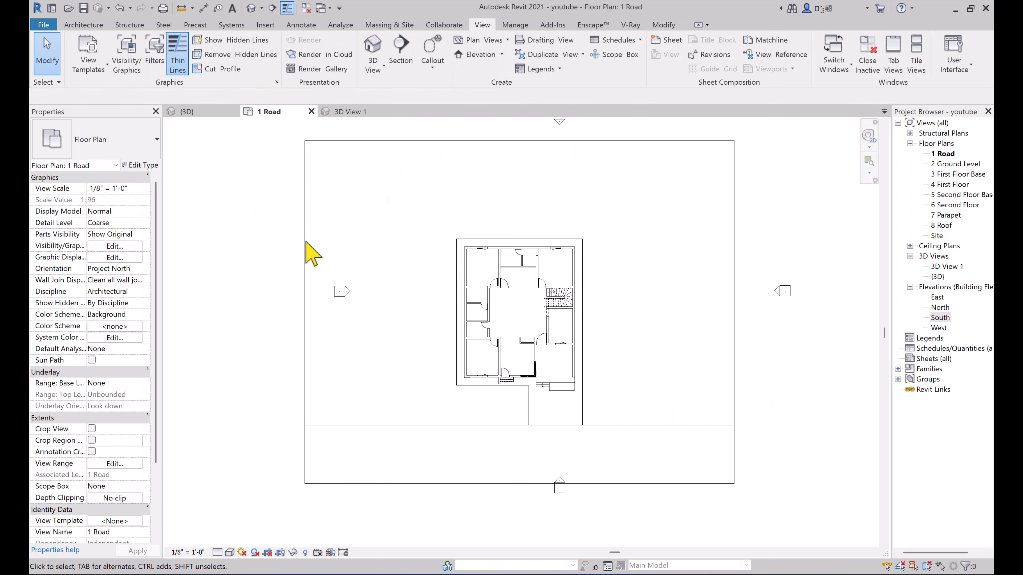
pyautogui.click(349, 113)
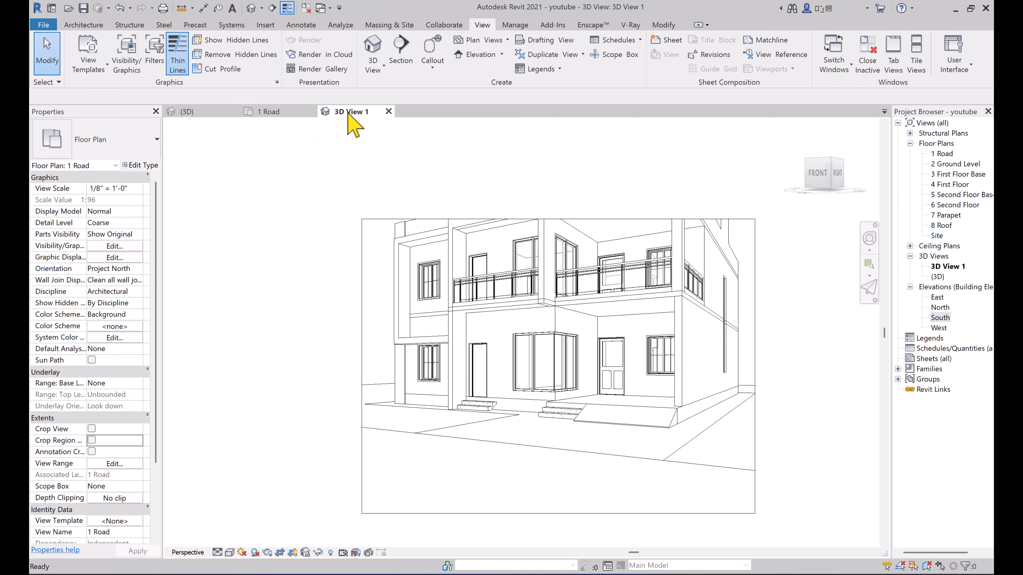
pyautogui.click(362, 277)
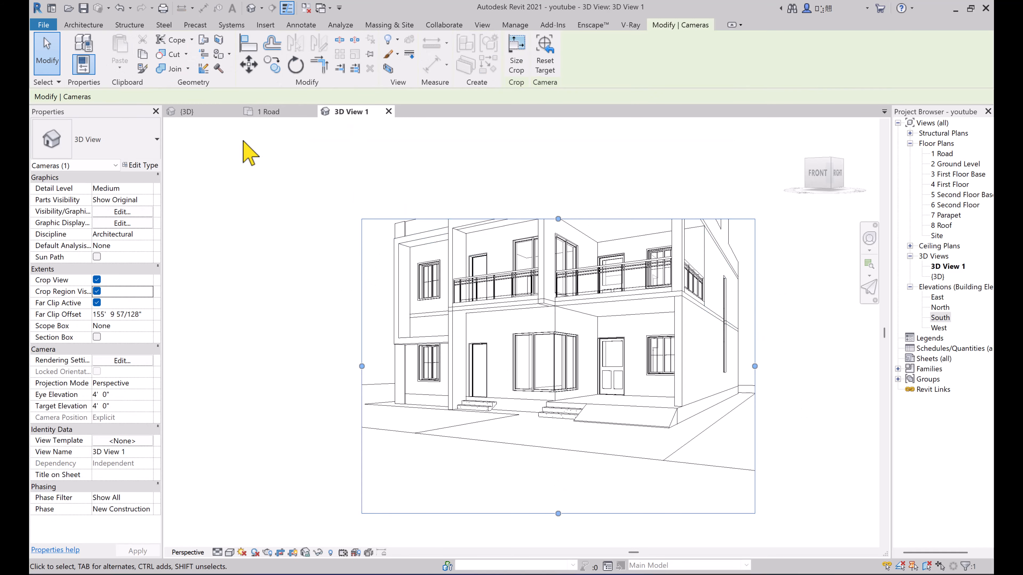
pyautogui.click(266, 112)
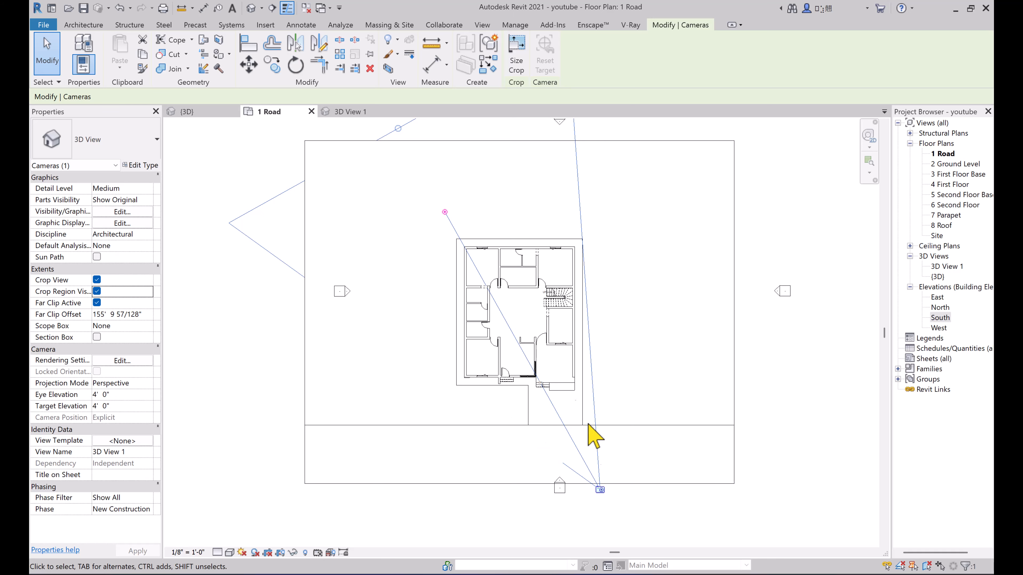
pyautogui.click(357, 114)
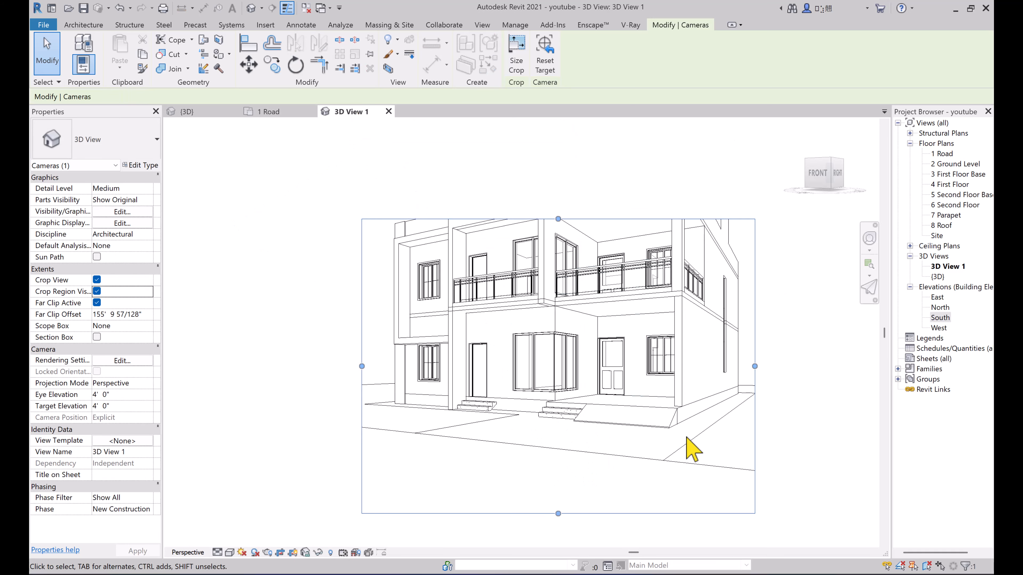
# - Resize the crop region of 3D View 1 to frame the whole house, and apply the Realistic visual style
pyautogui.moveTo(558, 219); pyautogui.dragTo(558, 155)
pyautogui.moveTo(362, 334); pyautogui.dragTo(314, 334)
pyautogui.moveTo(754, 334); pyautogui.dragTo(787, 334)
pyautogui.click(228, 552)
pyautogui.click(262, 540)
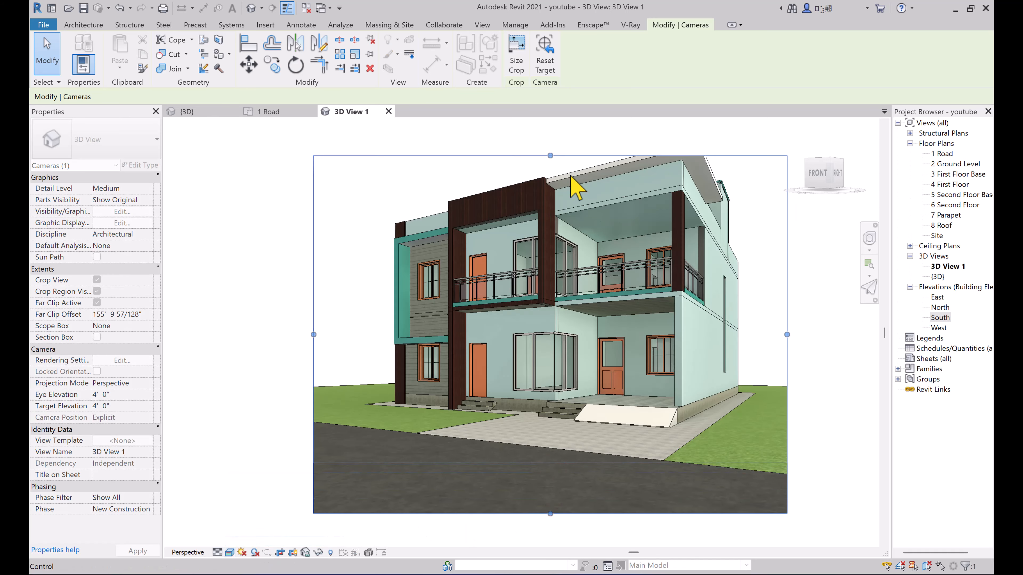
pyautogui.moveTo(550, 155); pyautogui.dragTo(549, 133)
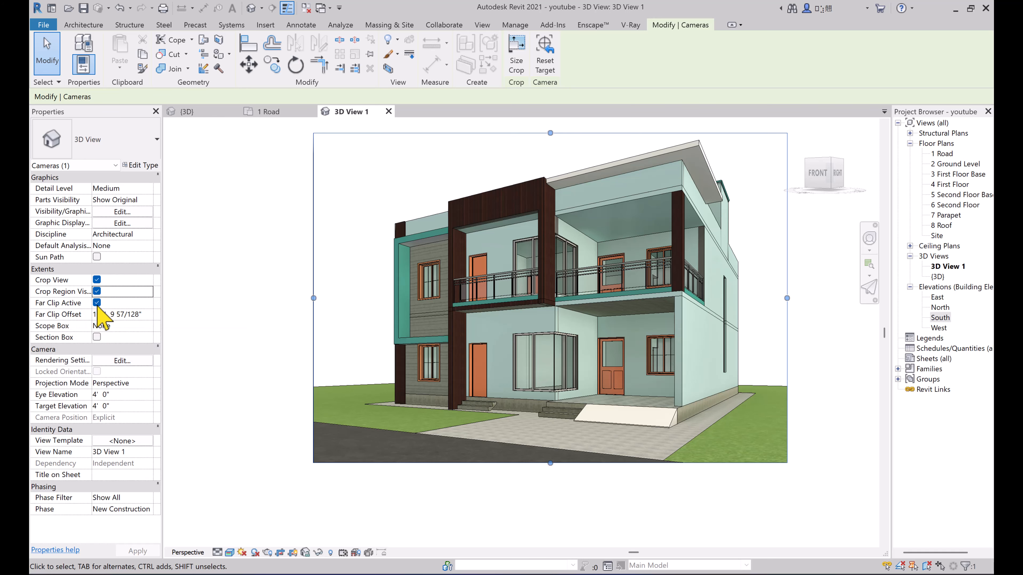
# - Set the camera's far clip offset to 200' in the 1 Road plan, and return to 3D View 1
pyautogui.click(269, 112)
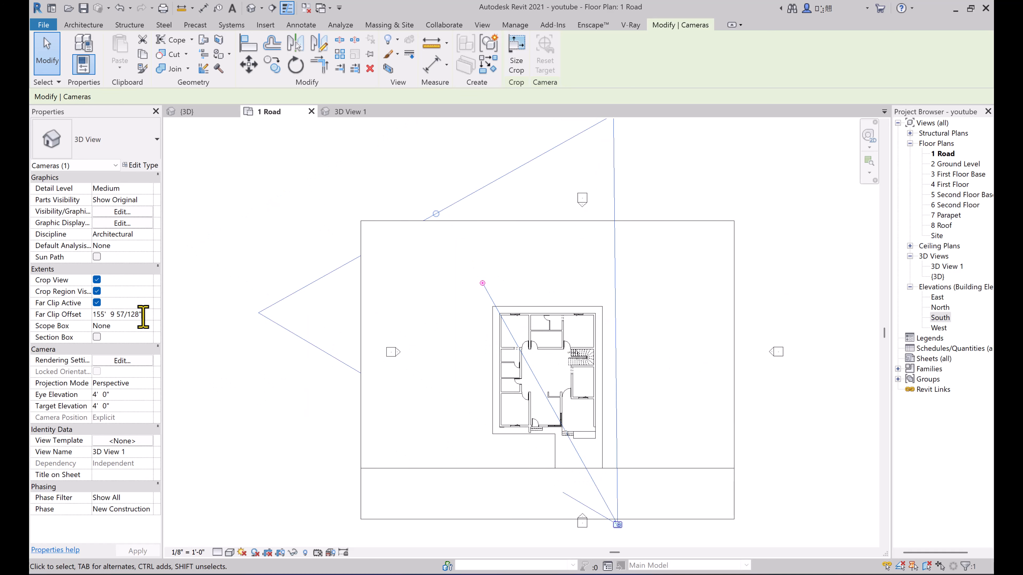
pyautogui.click(143, 317)
pyautogui.write('200')
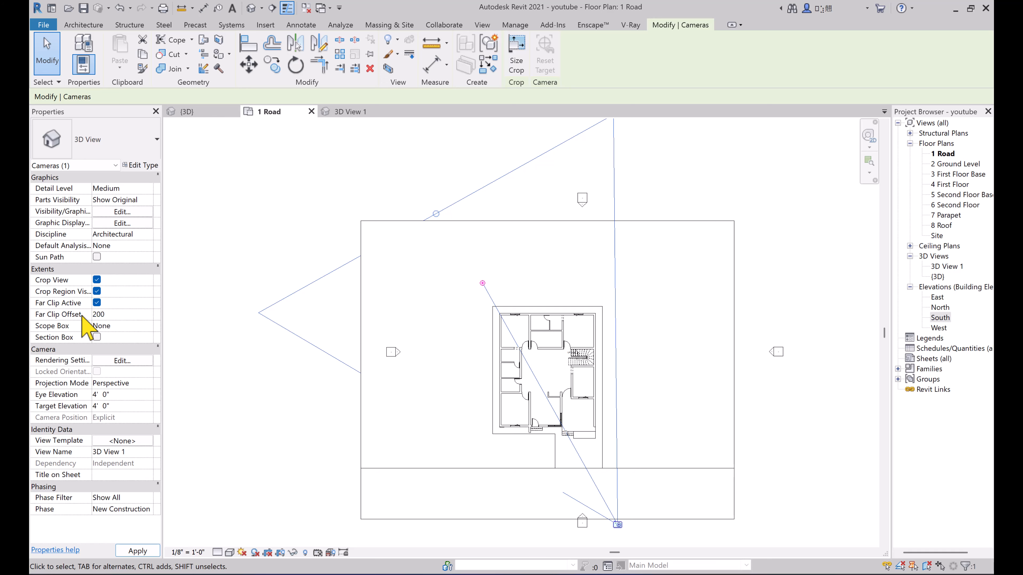
pyautogui.press('Return')
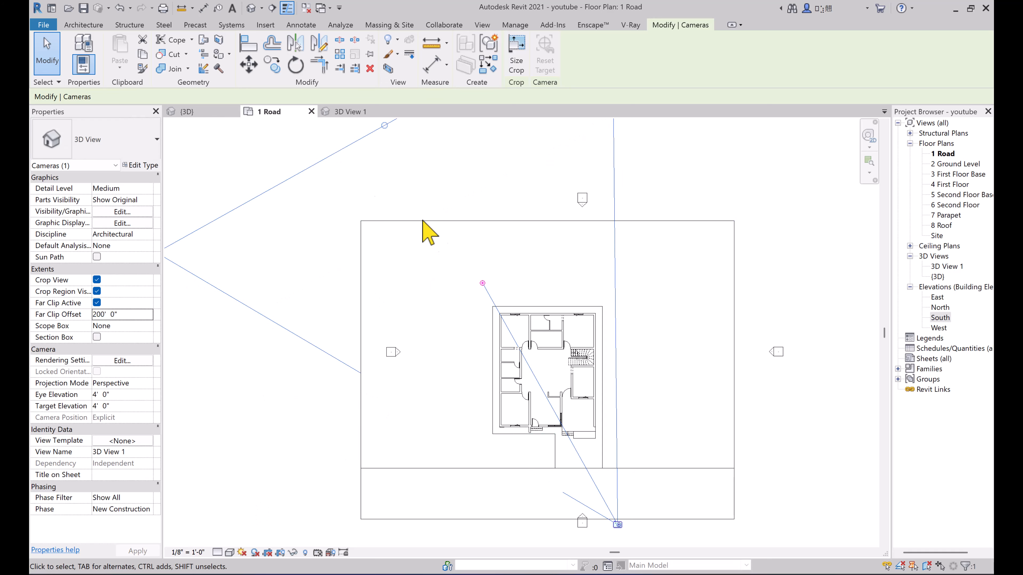
pyautogui.click(349, 112)
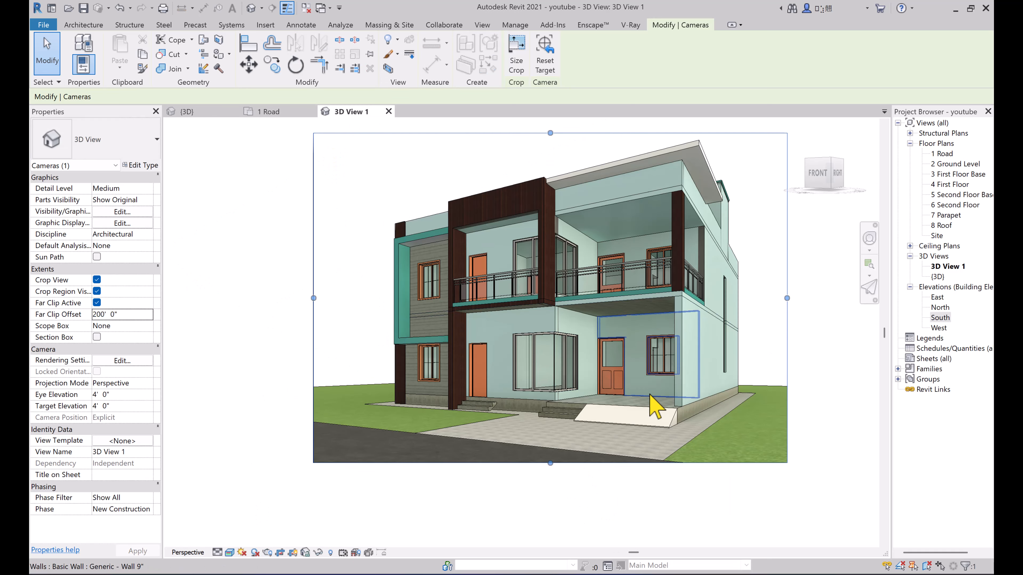
# - Review the camera's rendering settings without changing them, and set its eye elevation to 5' 6"
pyautogui.click(122, 361)
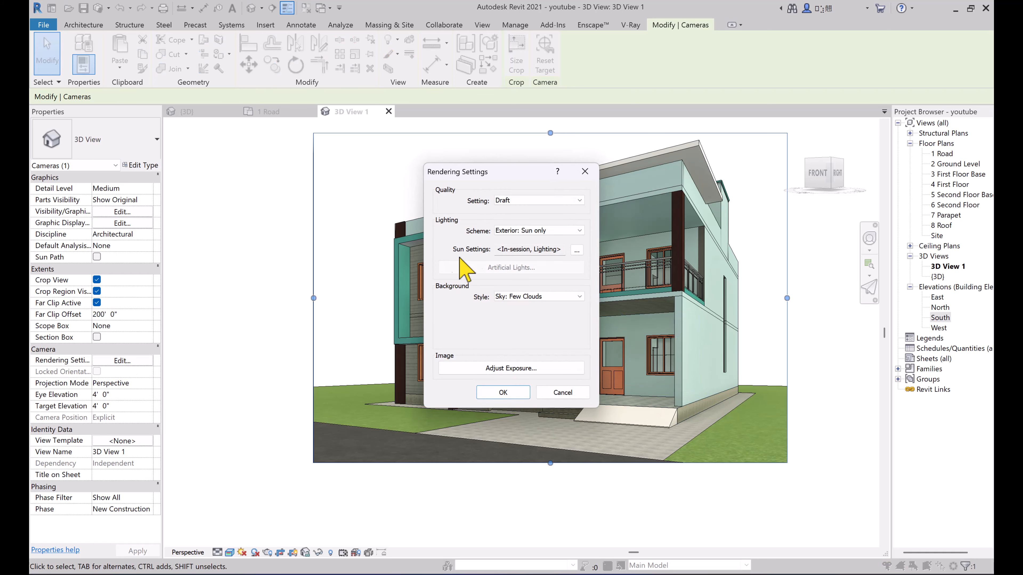
pyautogui.click(584, 171)
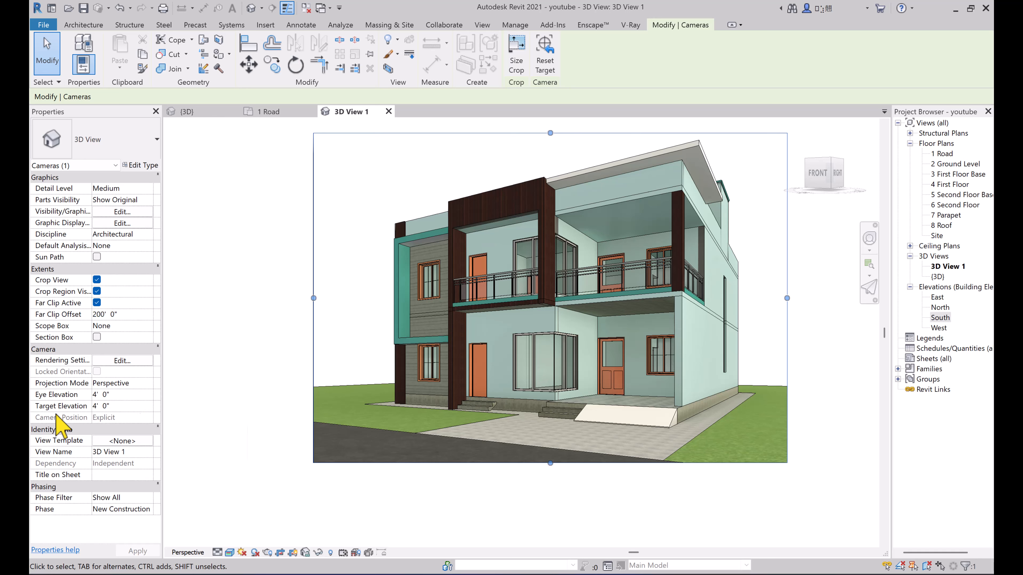
pyautogui.click(113, 395)
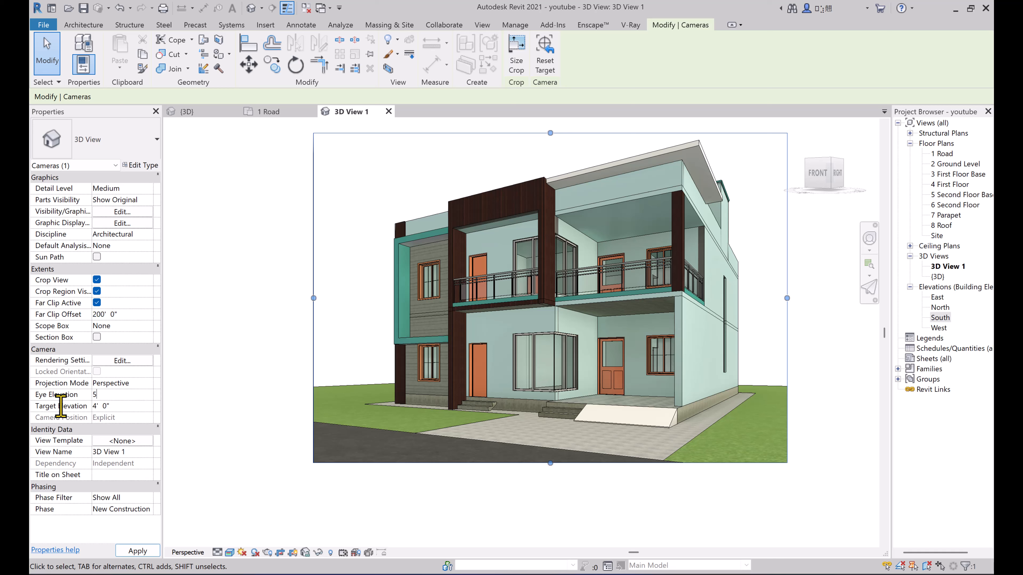
pyautogui.press('Return')
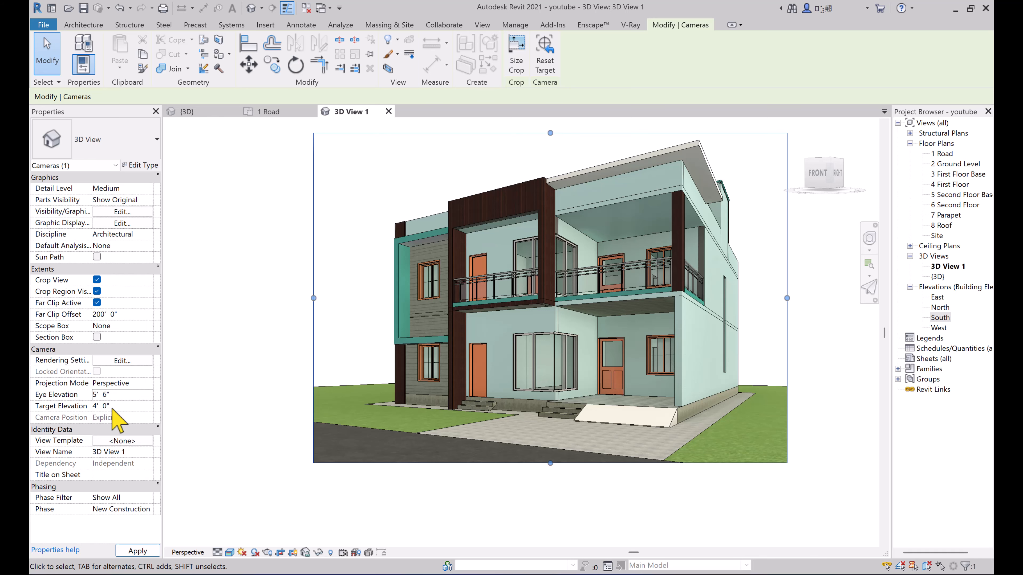
# - Set the camera's target elevation to 8' 0" and examine its line of sight in the South elevation
pyautogui.click(270, 113)
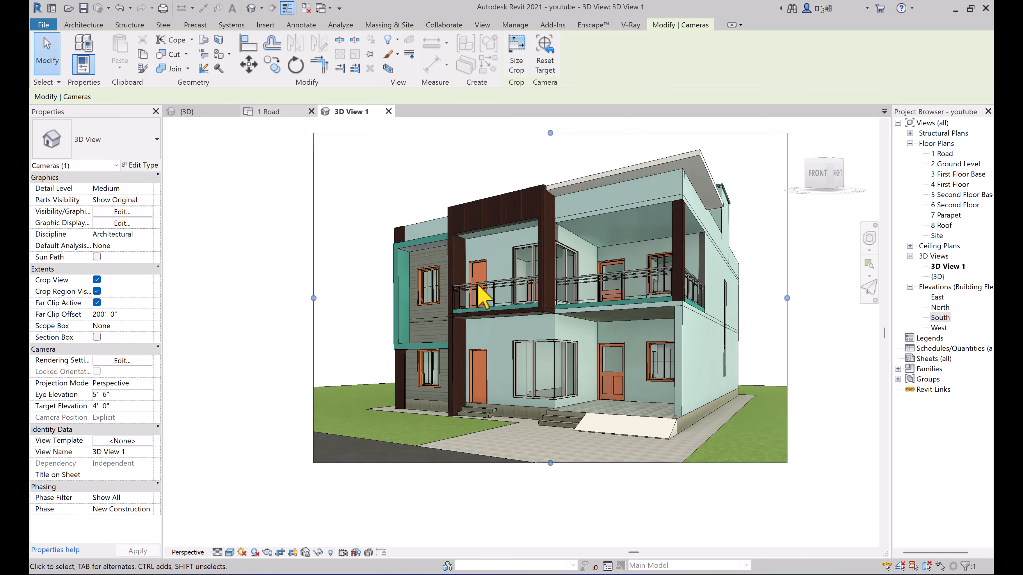
pyautogui.scroll(-1, 478, 223)
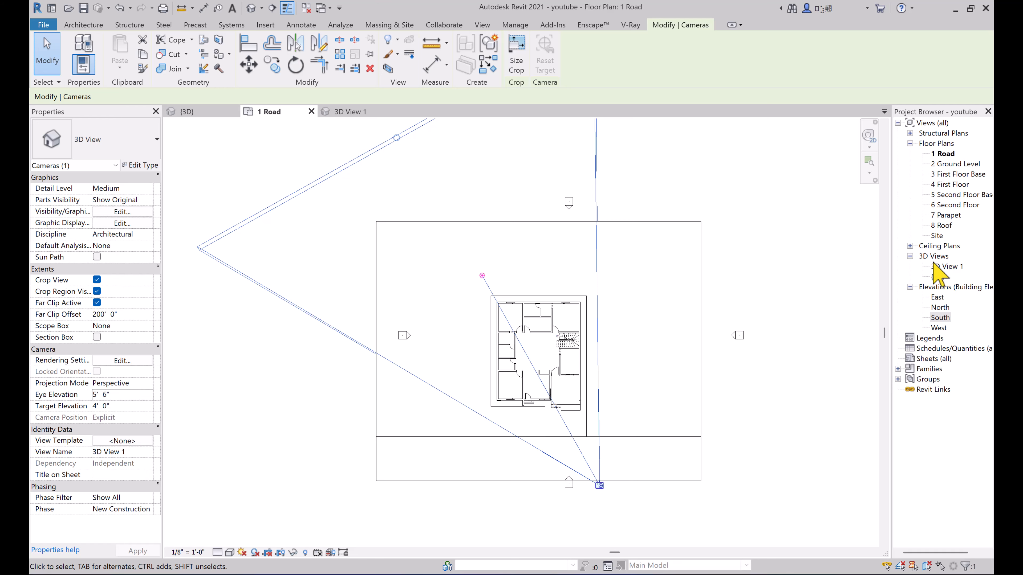
pyautogui.doubleClick(939, 319)
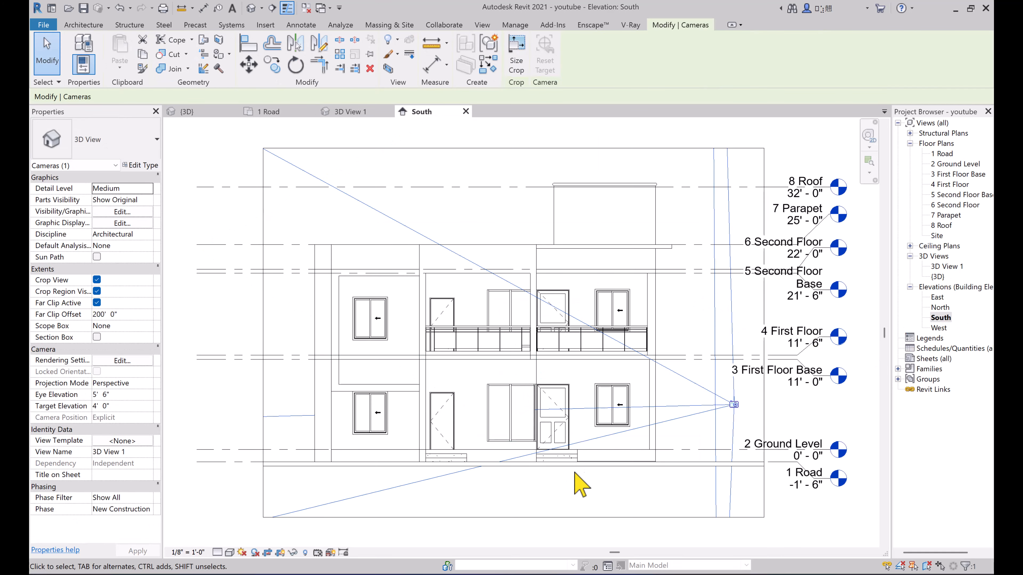
pyautogui.scroll(-1, 586, 489)
pyautogui.moveTo(834, 443); pyautogui.dragTo(828, 380, button='middle')
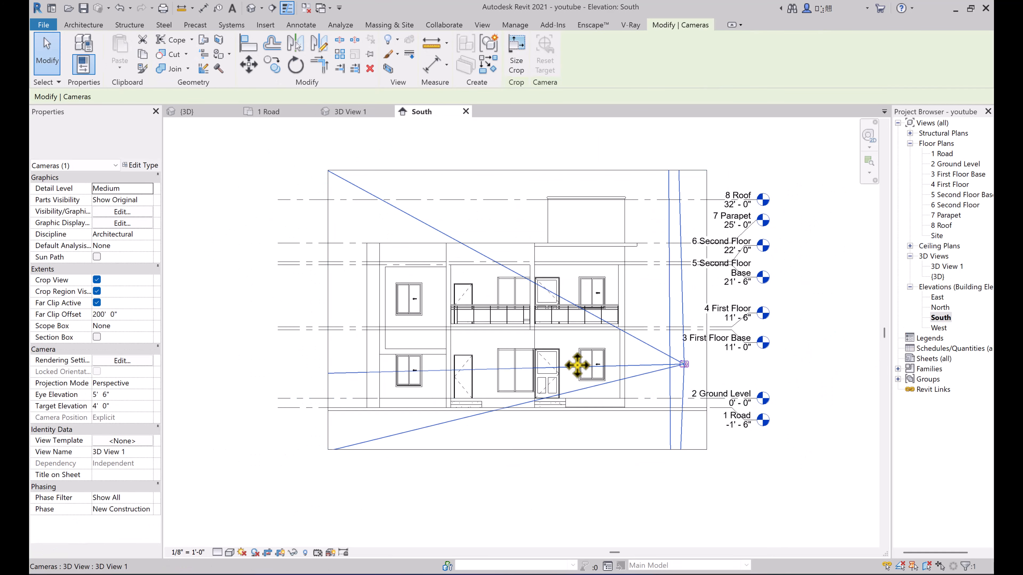
pyautogui.scroll(2, 633, 365)
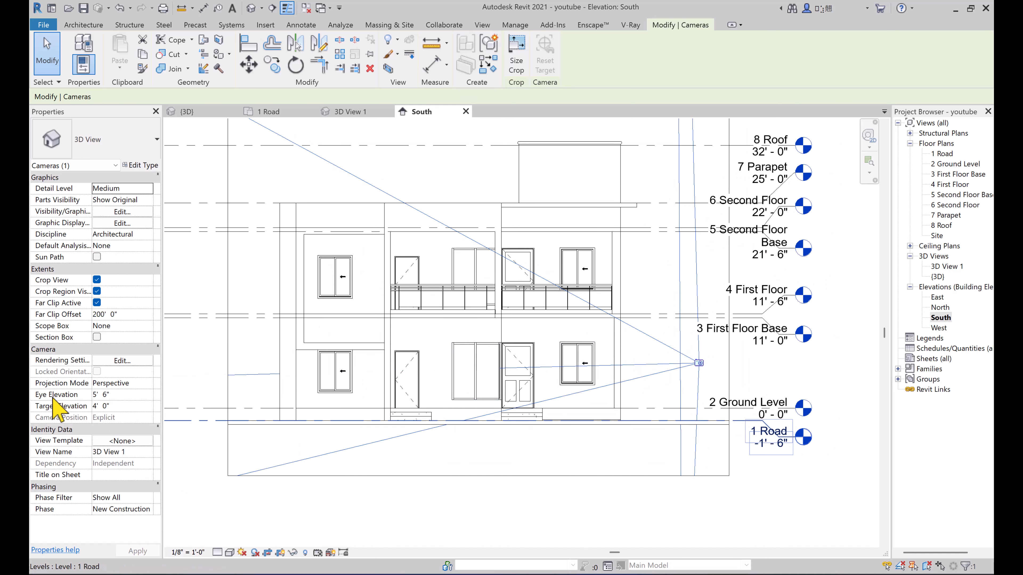
pyautogui.click(116, 406)
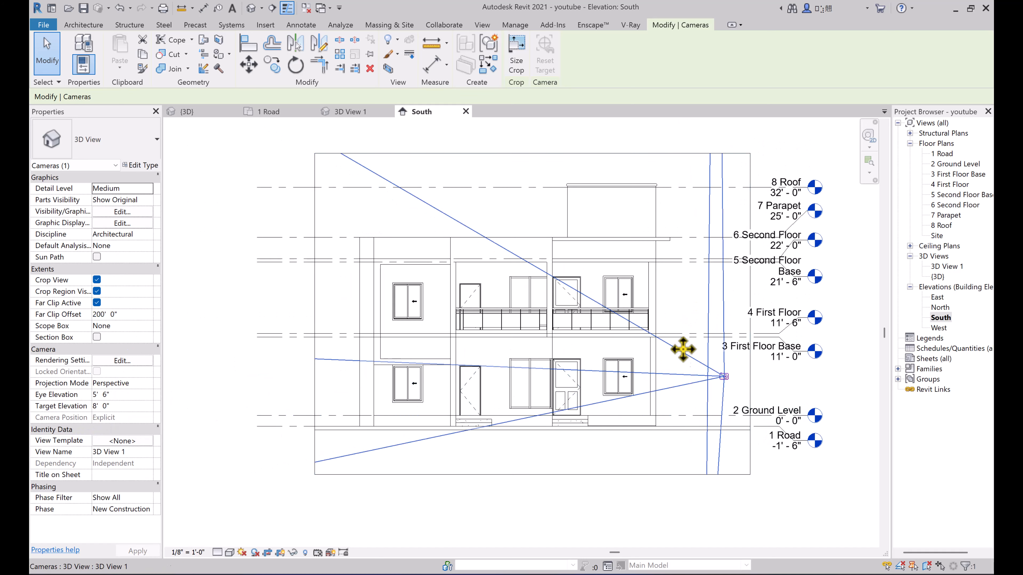
pyautogui.scroll(1, 680, 366)
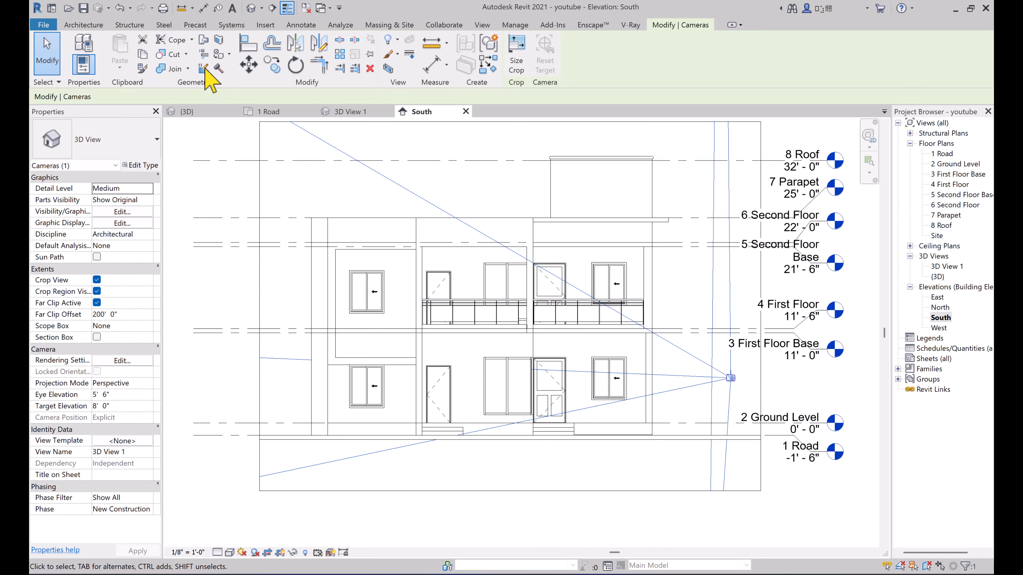
# - Set the camera's target elevation to 5' 6" from the 1 Road plan, and view the result in 3D View 1
pyautogui.click(278, 113)
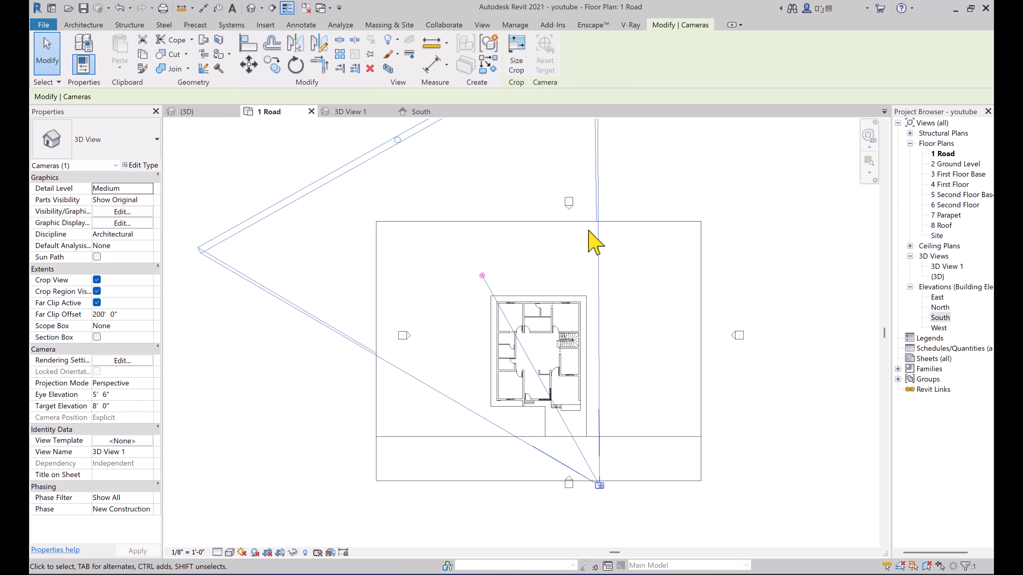
pyautogui.click(108, 397)
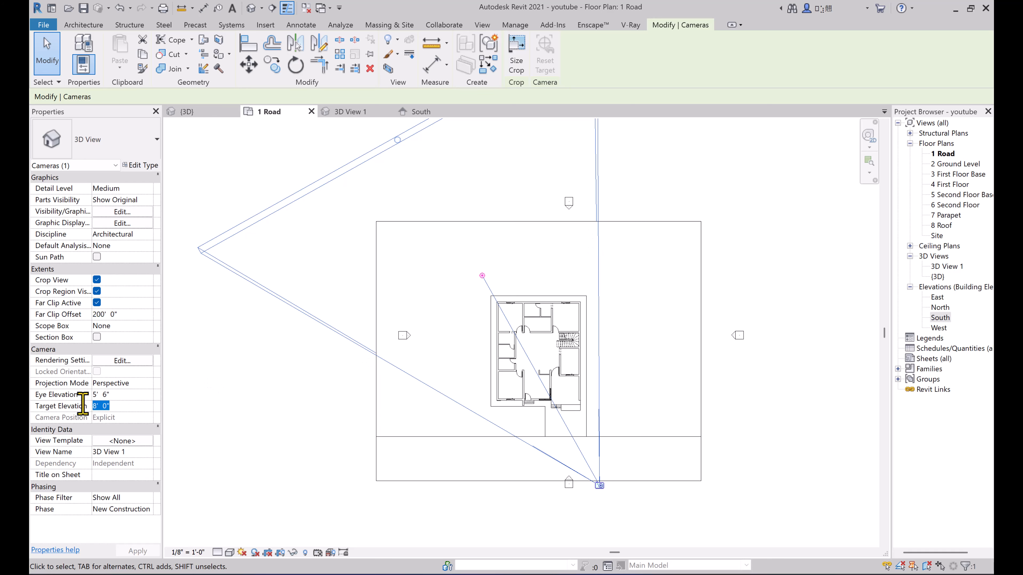
pyautogui.write("5'6''")
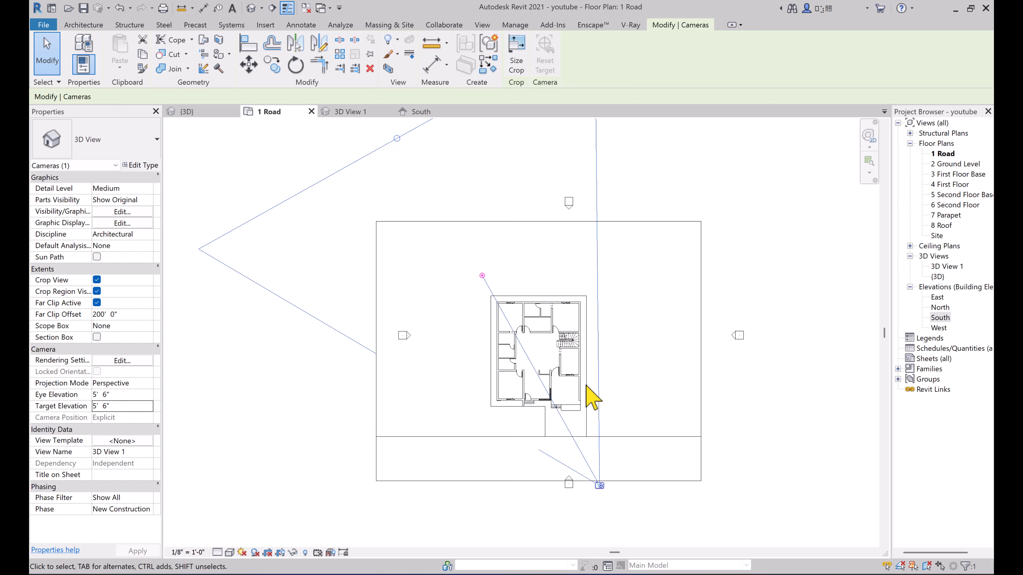
pyautogui.click(350, 112)
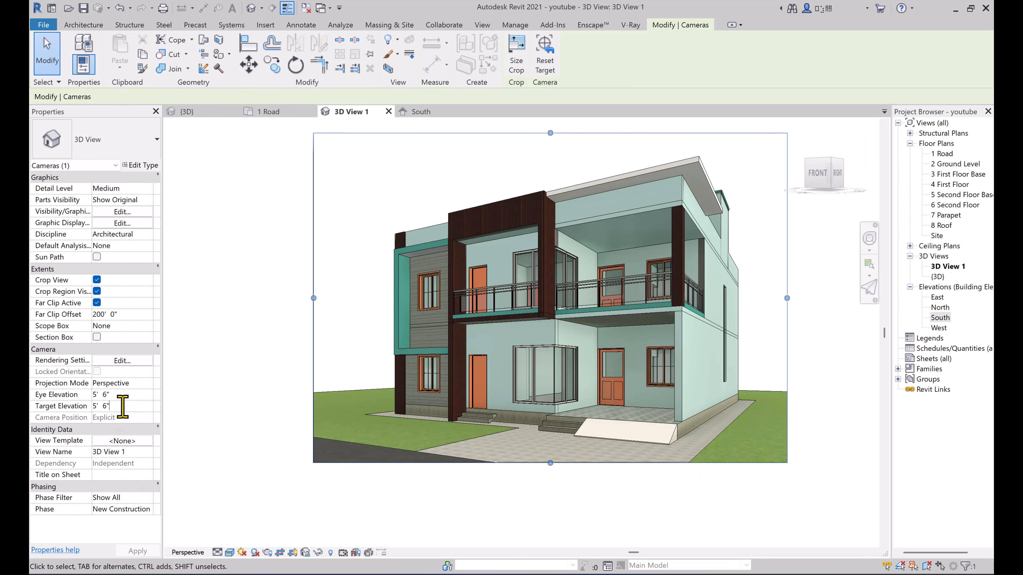
# - Try camera target elevations of 8' 0" and 10' 0" in 3D View 1
pyautogui.click(114, 405)
pyautogui.write("8'")
pyautogui.press('Return')
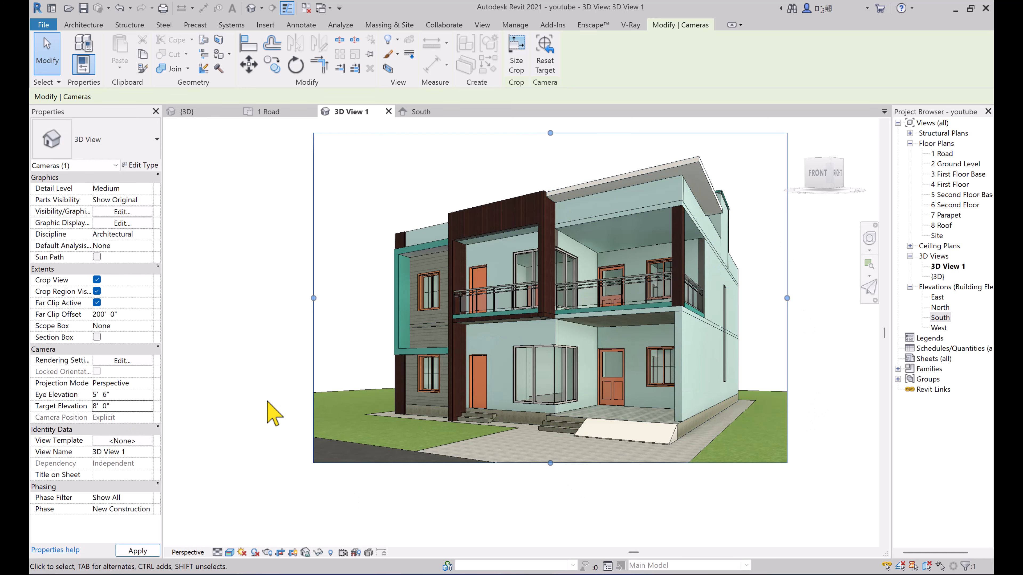
pyautogui.click(310, 409)
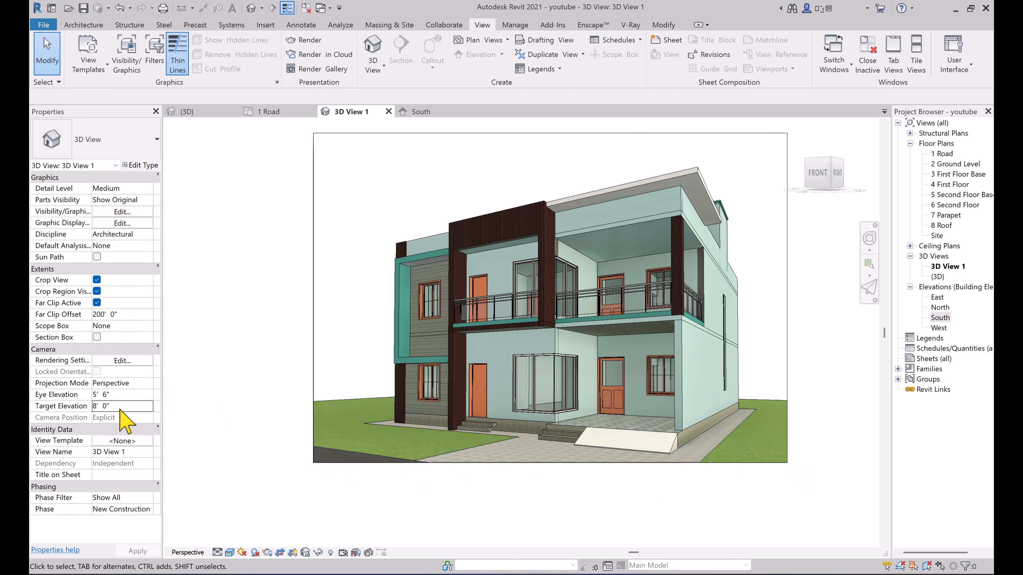
pyautogui.write("10'")
pyautogui.press('Return')
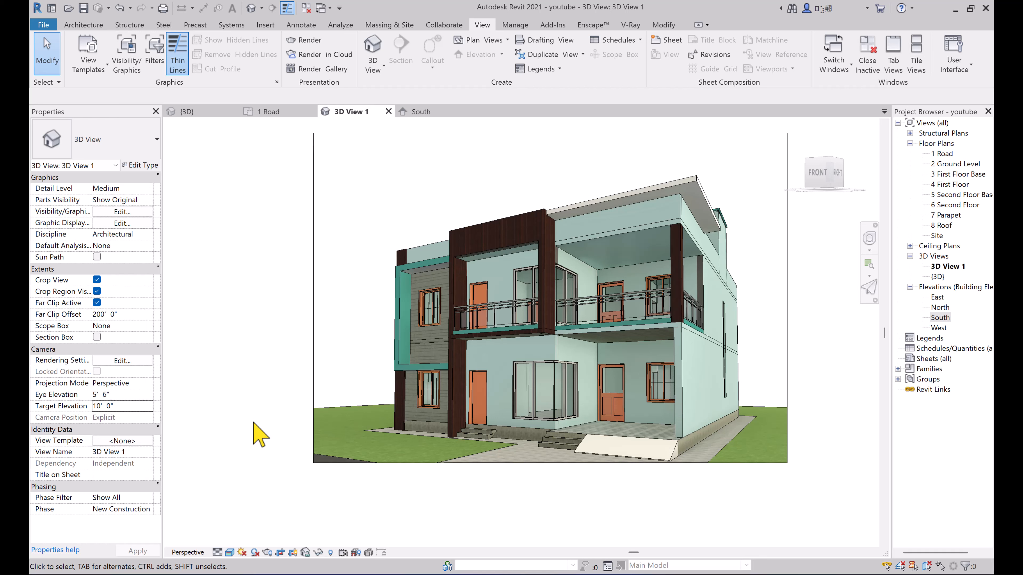
# - Set the camera's target elevation to 5' 6" and narrow the crop region by pulling its left edge toward the house
pyautogui.moveTo(114, 406); pyautogui.dragTo(69, 406)
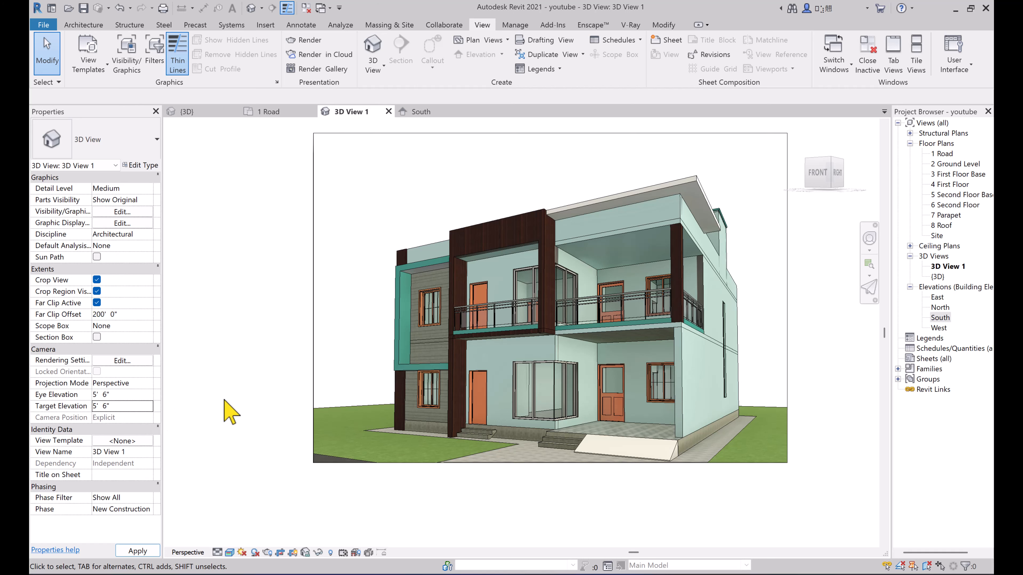
pyautogui.click(314, 319)
pyautogui.moveTo(314, 308); pyautogui.dragTo(354, 307)
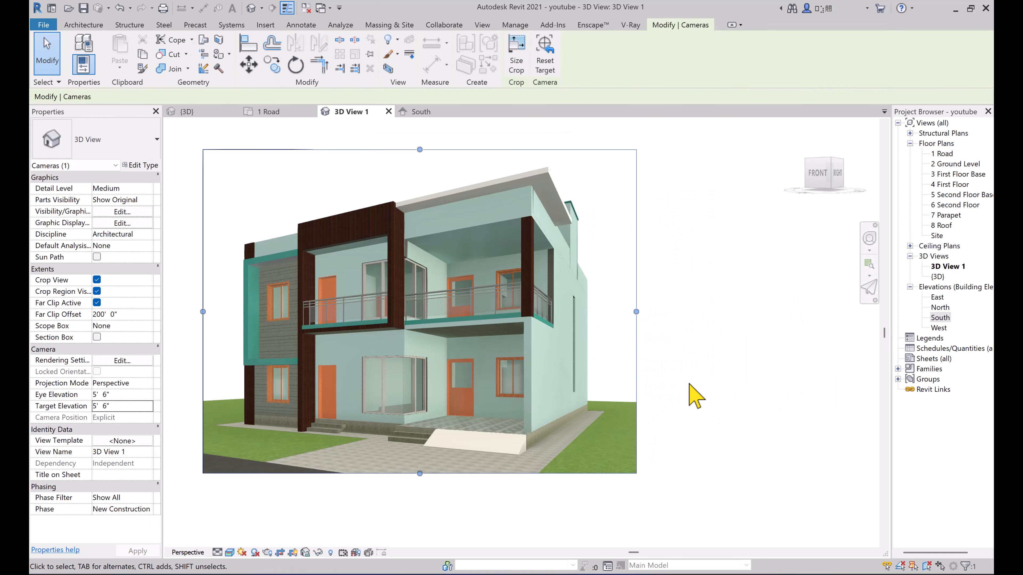
pyautogui.moveTo(694, 396); pyautogui.dragTo(759, 400, button='middle')
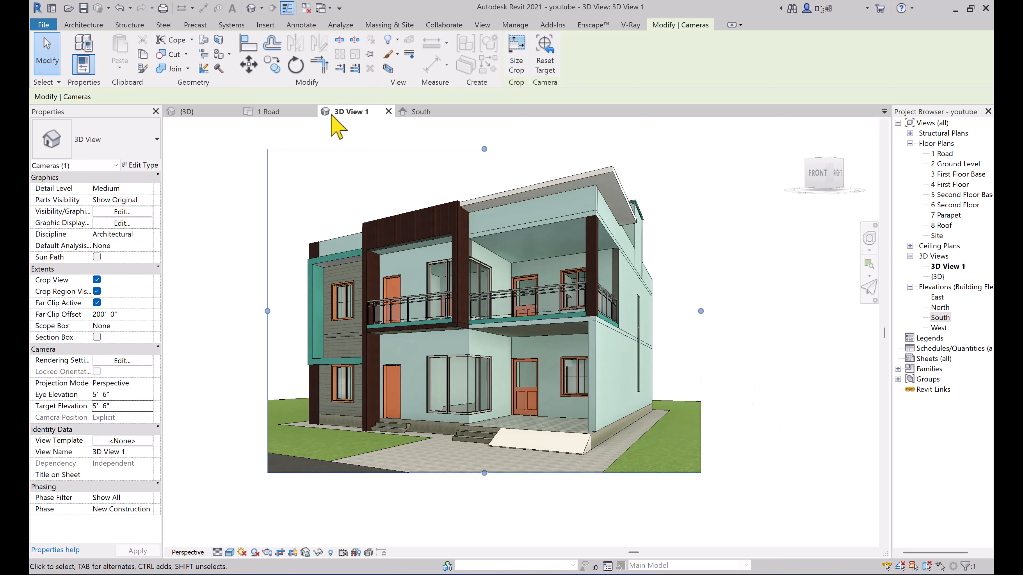
# - Open the rendering settings for 3D View 1 and preview the region option, leaving it turned off
pyautogui.click(482, 24)
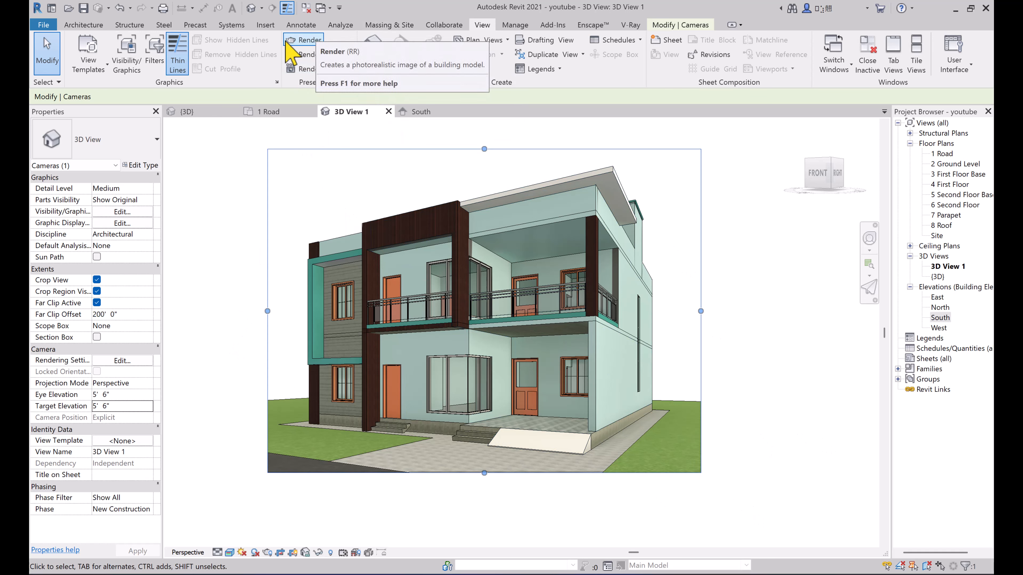
pyautogui.click(307, 41)
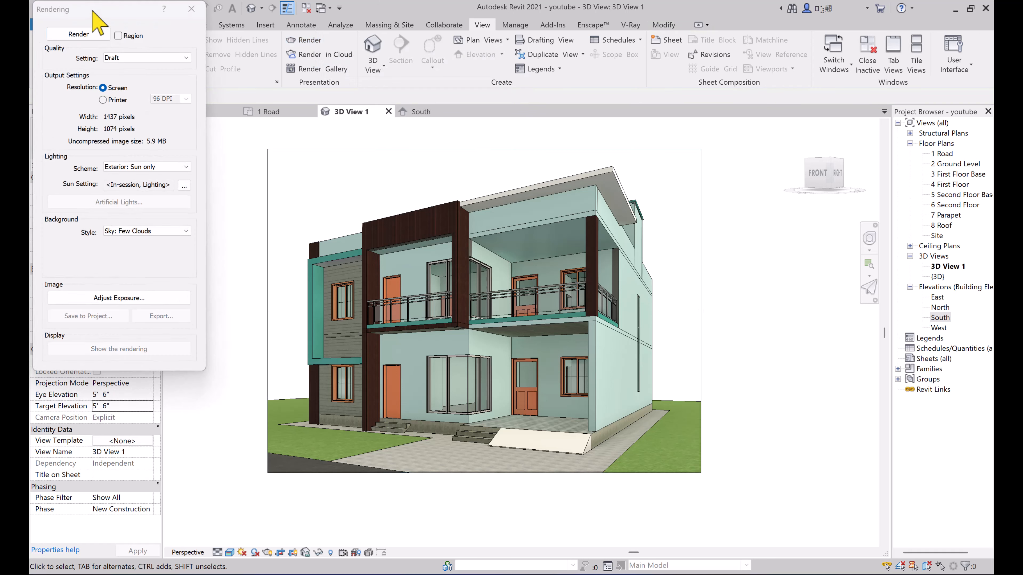
pyautogui.moveTo(94, 16); pyautogui.dragTo(151, 51)
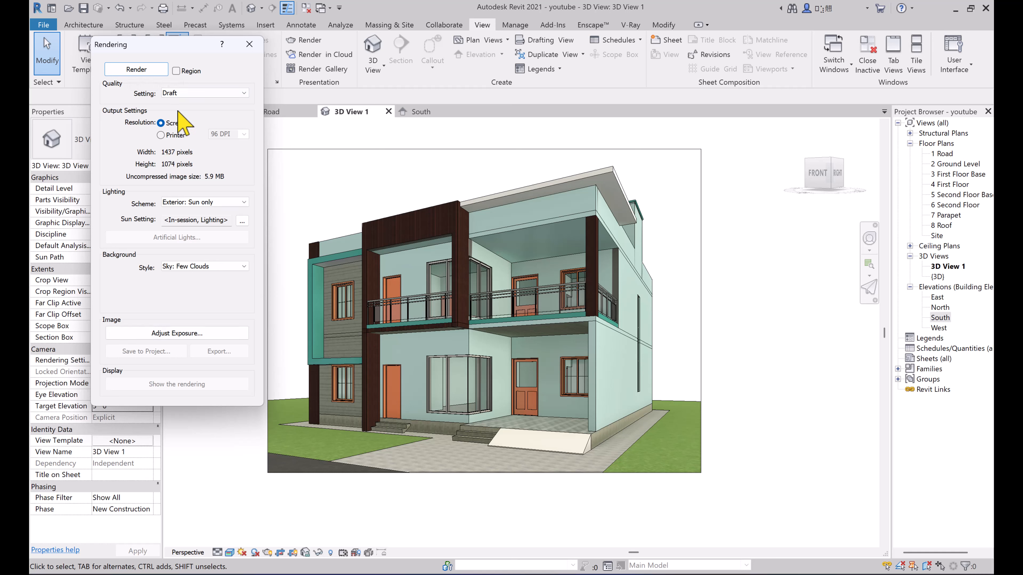
pyautogui.click(176, 72)
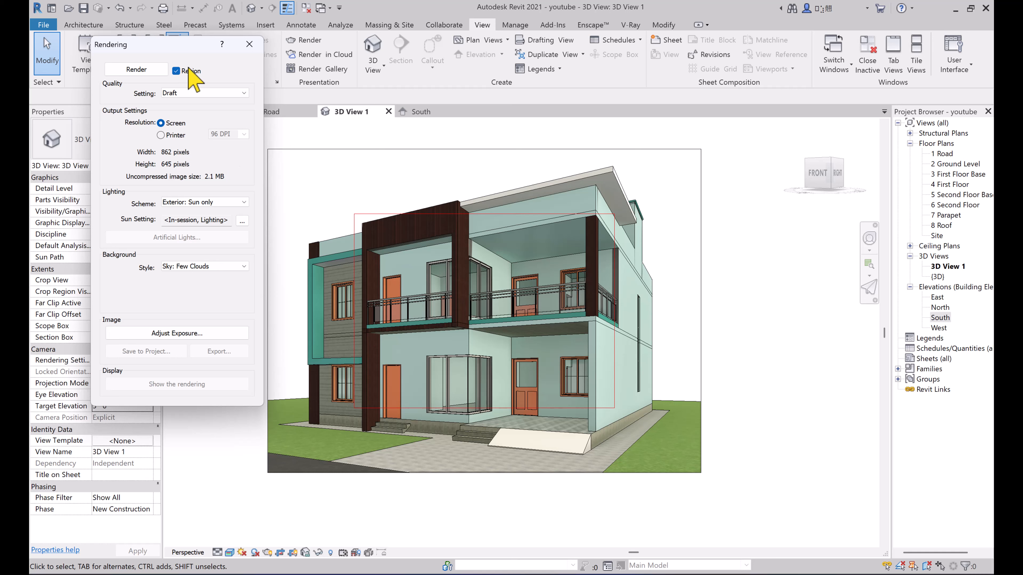
pyautogui.click(176, 71)
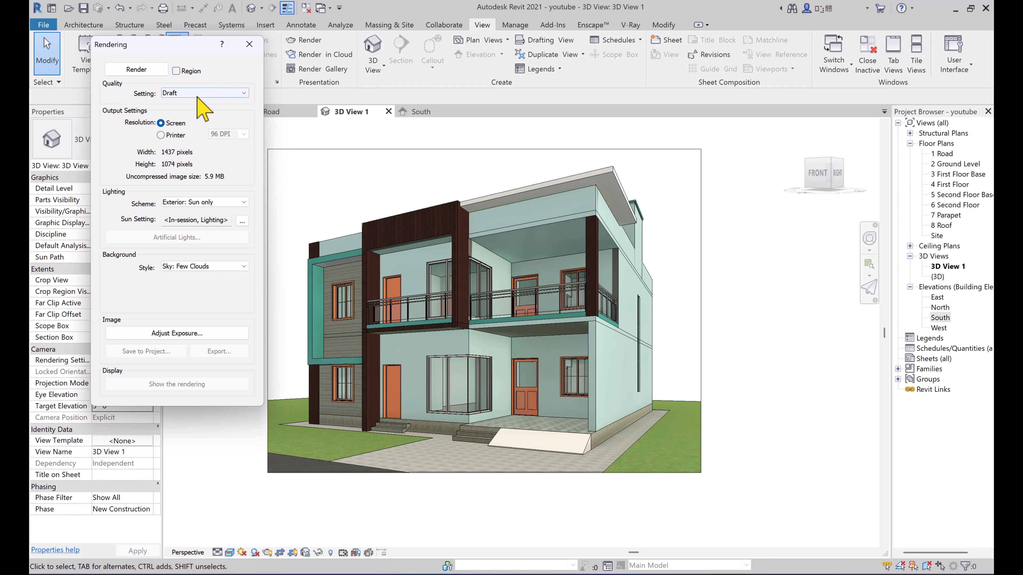
# - Compare the Draft, Medium, High, Best and Custom (view specific) presets in the rendering quality settings
pyautogui.click(230, 92)
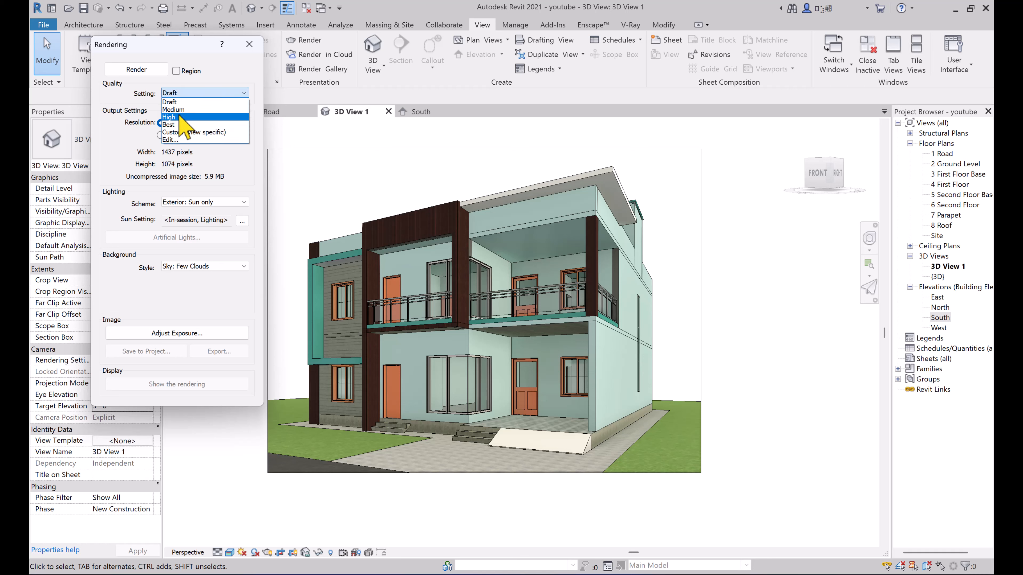
pyautogui.click(177, 140)
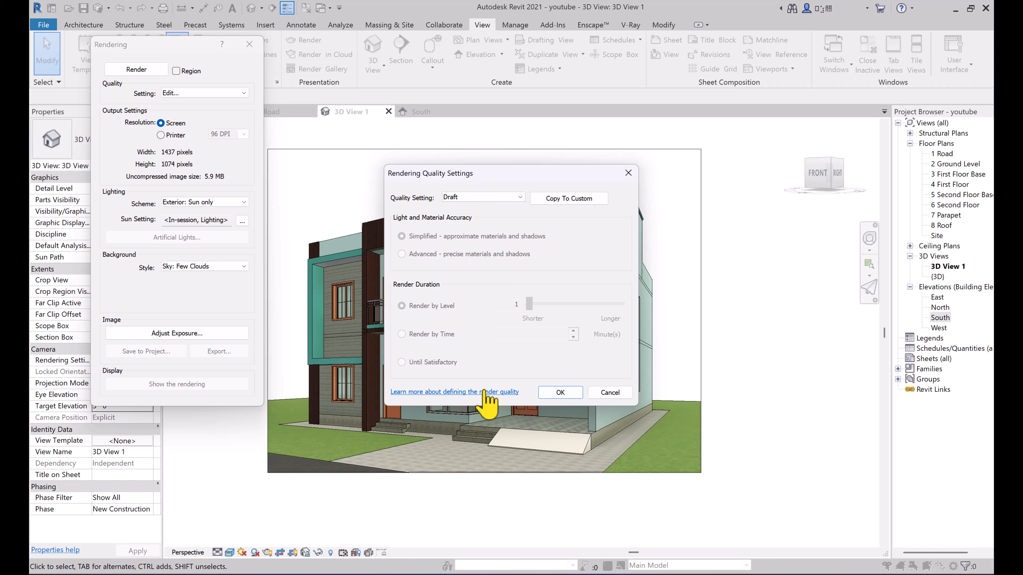
pyautogui.click(520, 197)
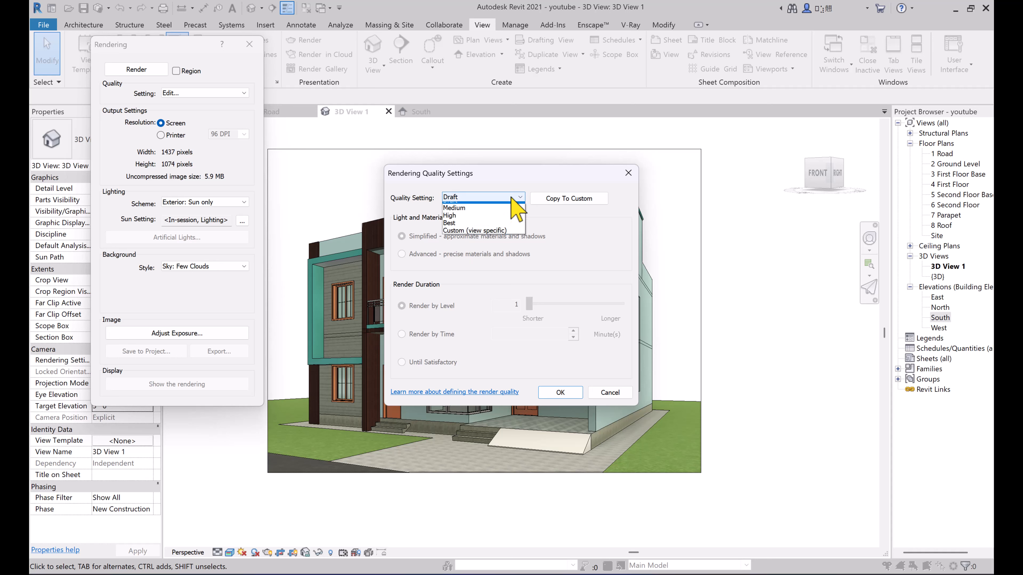
pyautogui.click(522, 206)
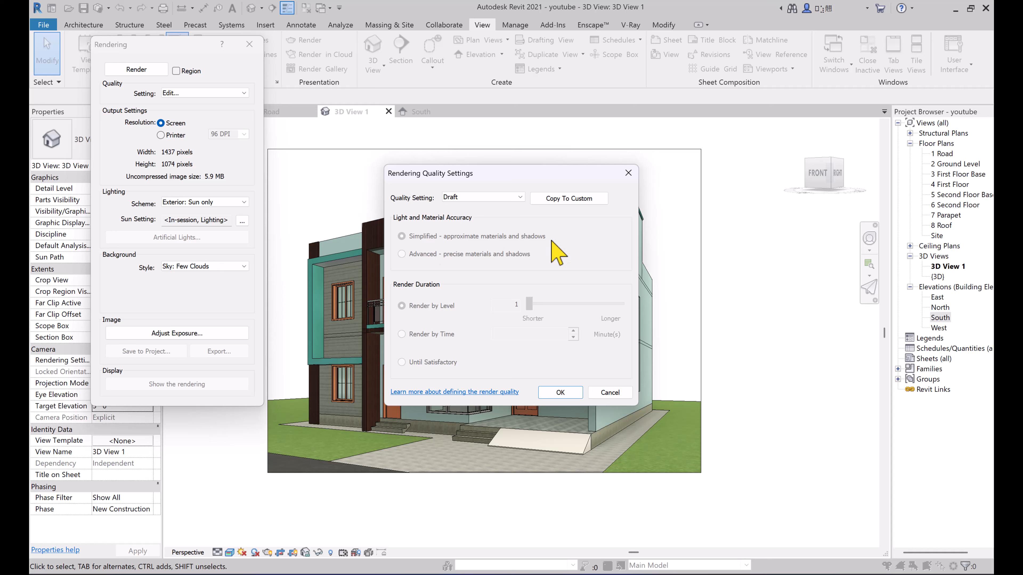
pyautogui.click(477, 198)
pyautogui.click(483, 214)
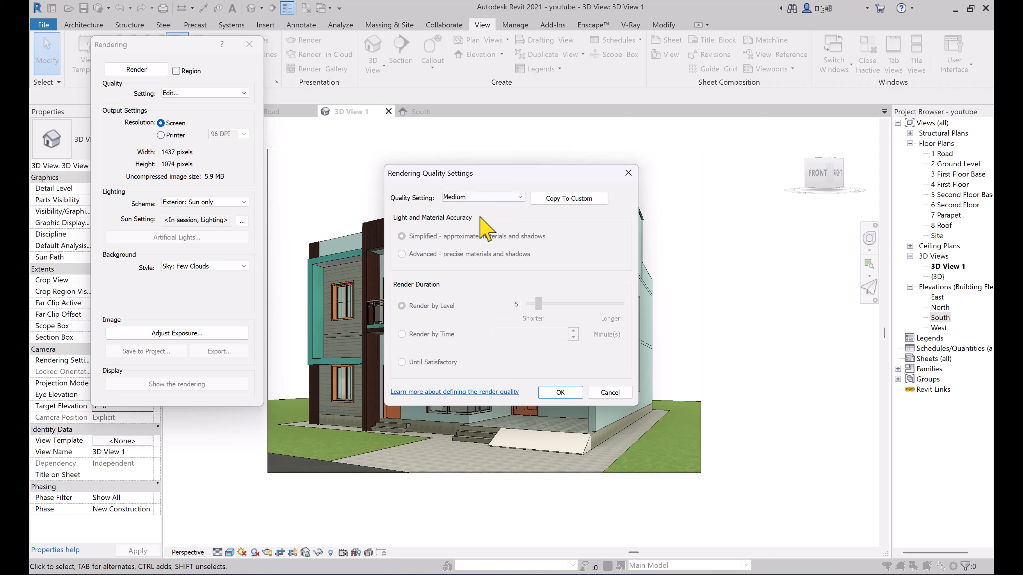
pyautogui.click(492, 197)
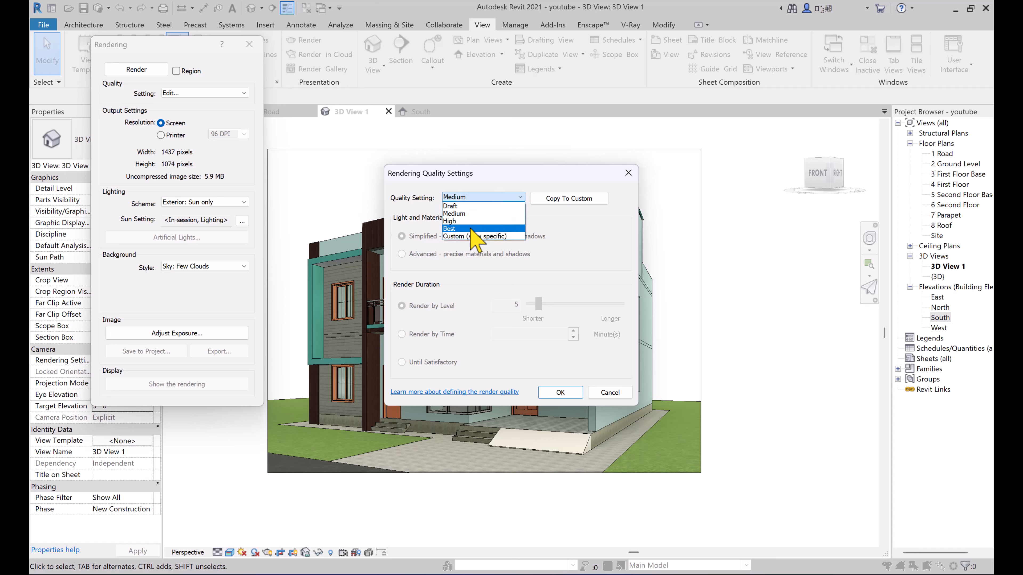
pyautogui.click(468, 223)
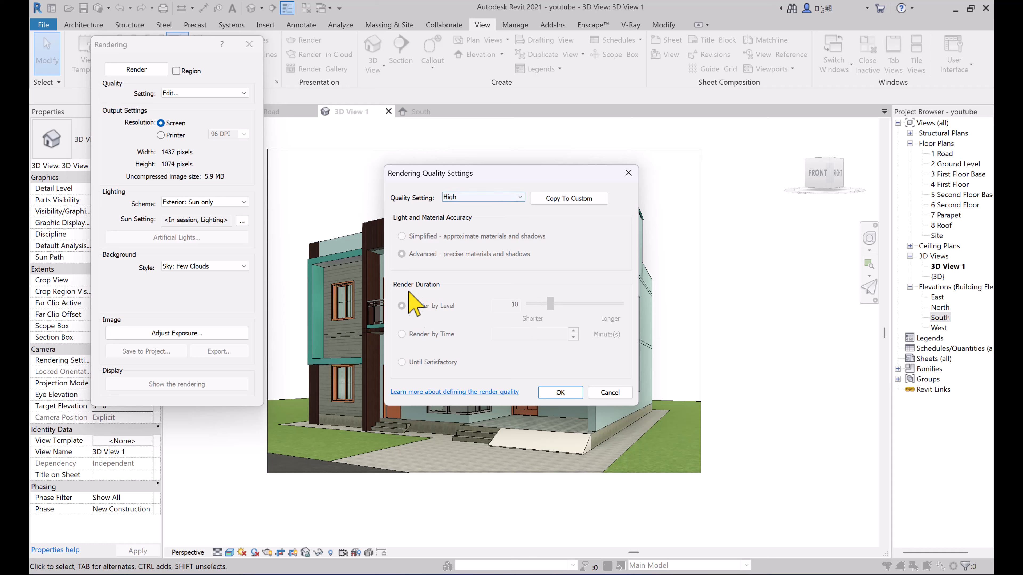
pyautogui.click(453, 198)
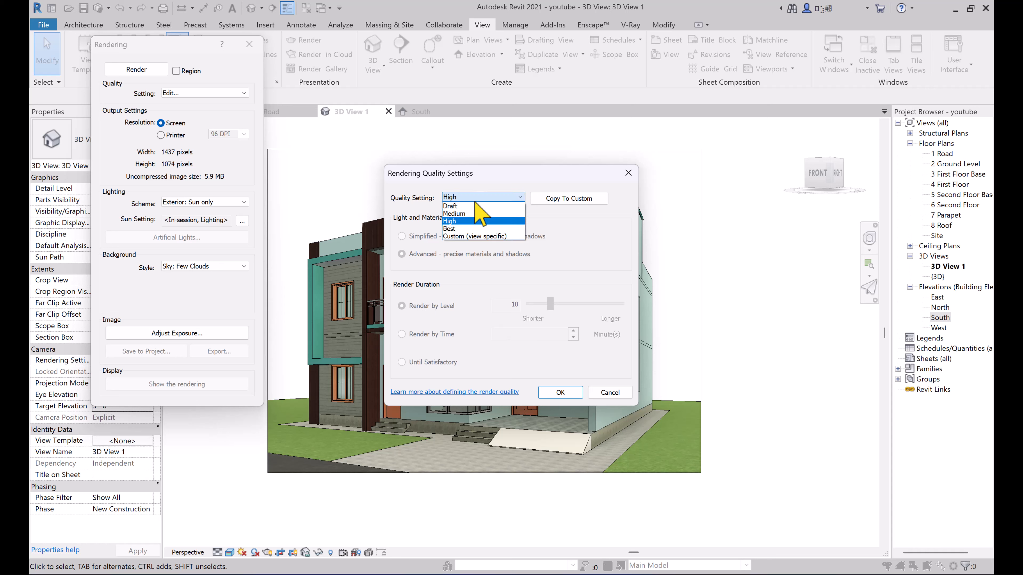
pyautogui.click(459, 230)
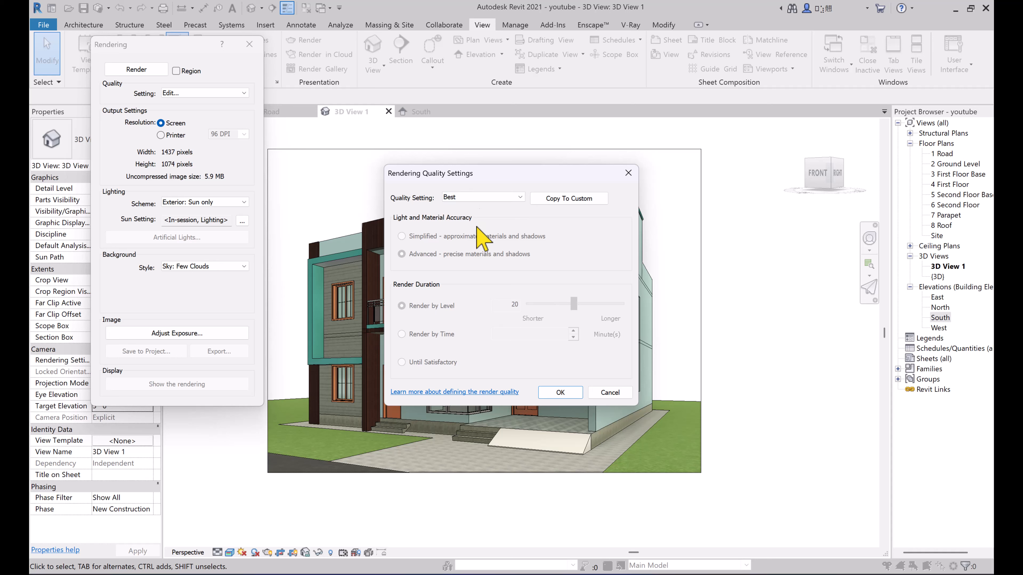
pyautogui.click(476, 197)
pyautogui.click(461, 237)
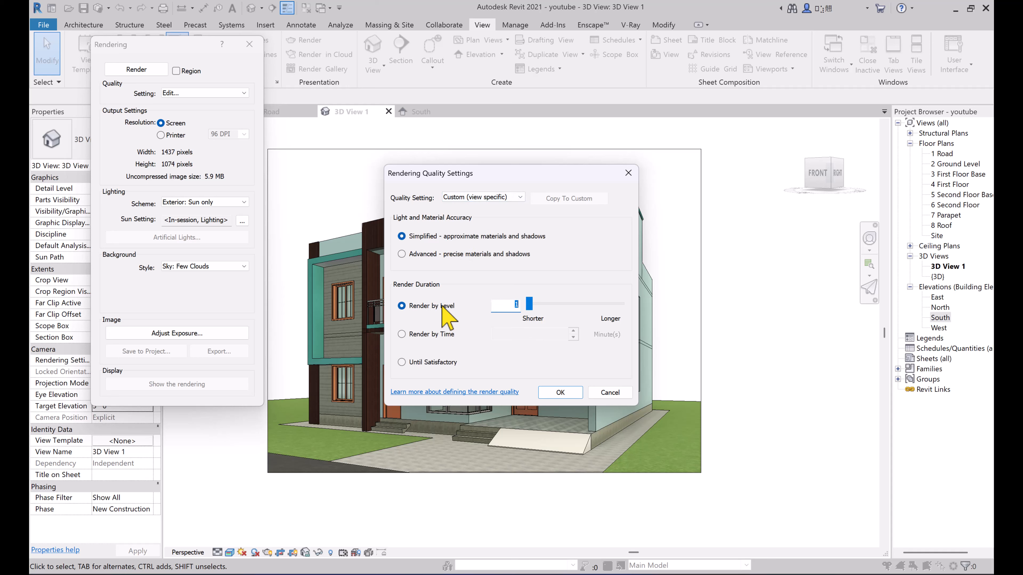
# - Return the quality preset to Draft, accept the quality settings, and choose Draft as the render quality
pyautogui.click(511, 197)
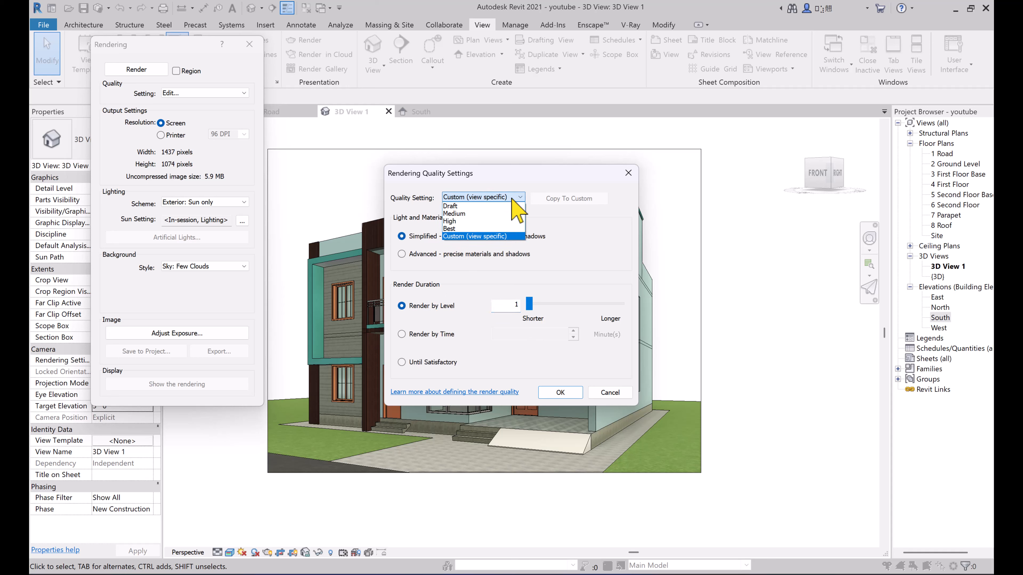
pyautogui.click(455, 206)
pyautogui.click(557, 392)
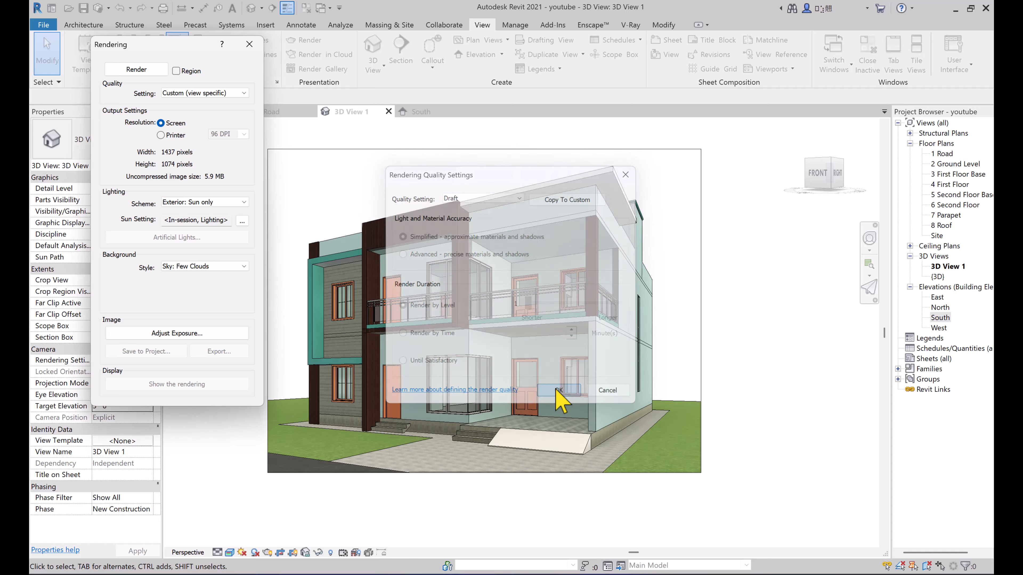
pyautogui.click(238, 93)
pyautogui.click(193, 107)
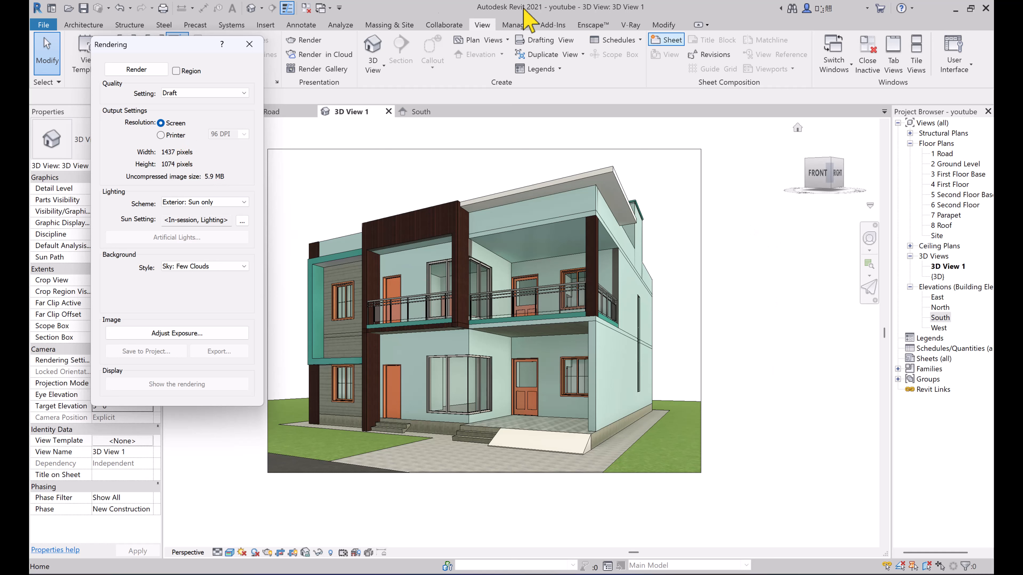
# - Set the render output resolution to Printer at 150 DPI
pyautogui.click(161, 135)
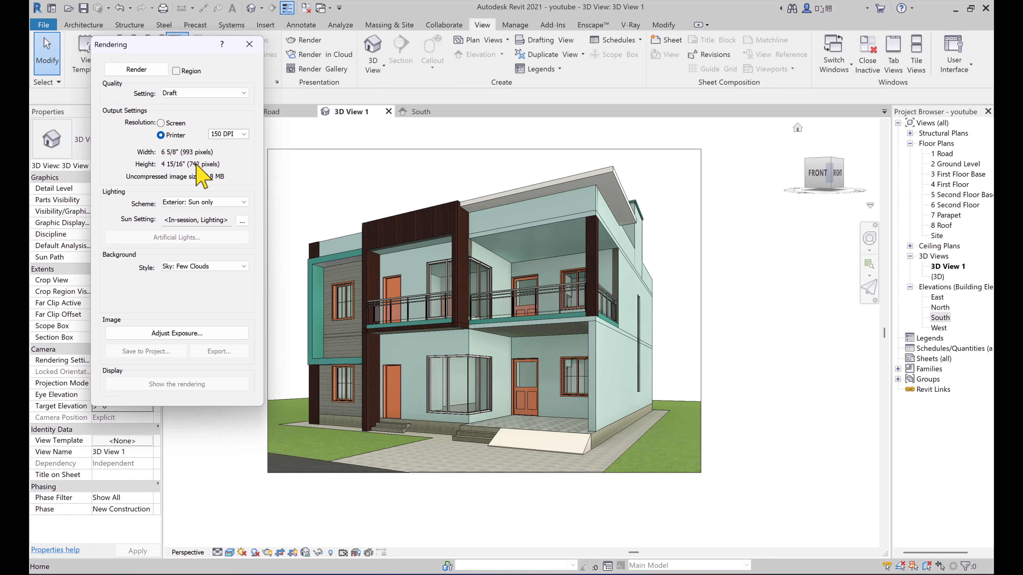
pyautogui.click(244, 134)
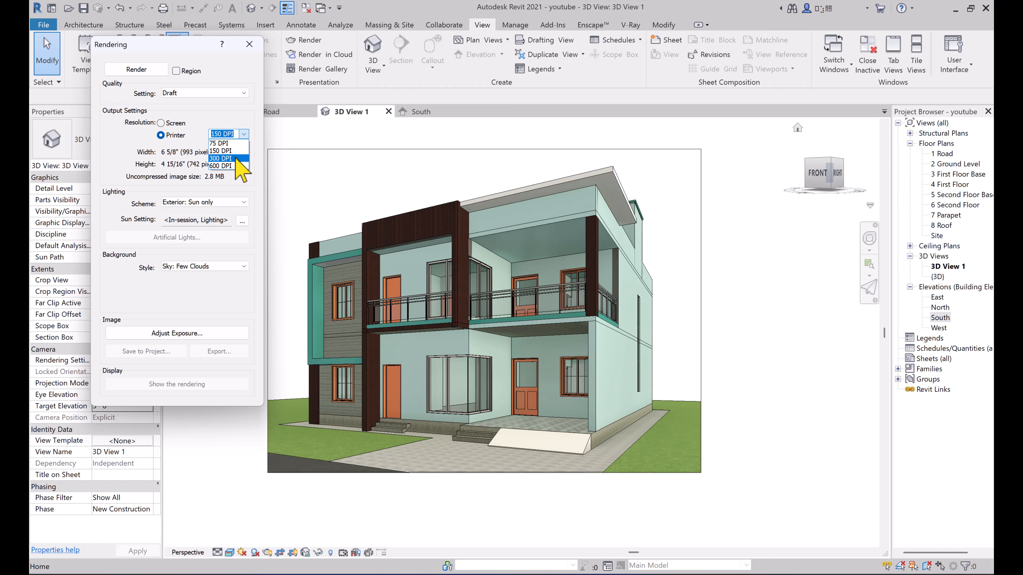
pyautogui.click(227, 151)
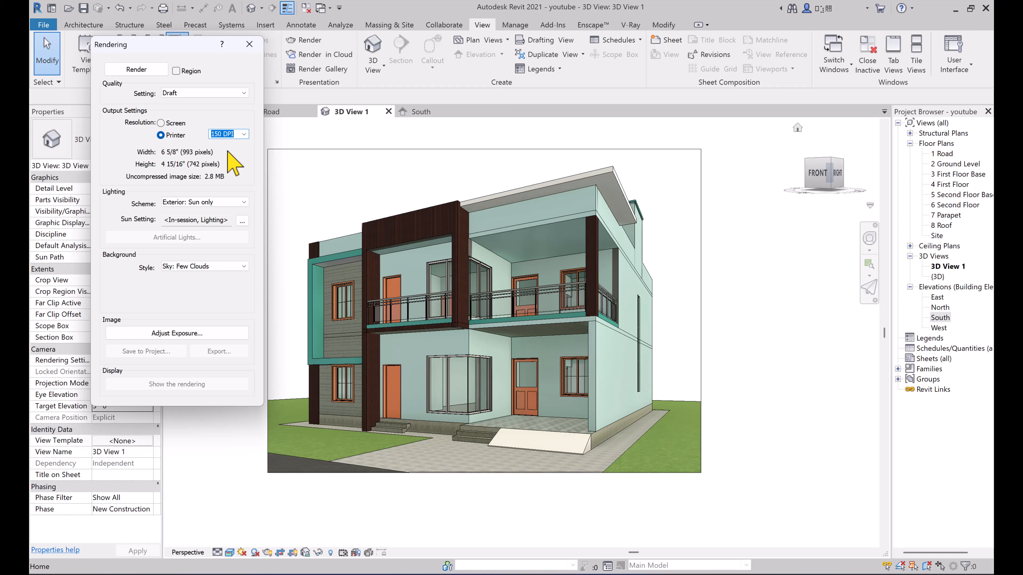
# - Try printer resolutions of 600 DPI and 1200 DPI, and return to 150 DPI
pyautogui.click(244, 134)
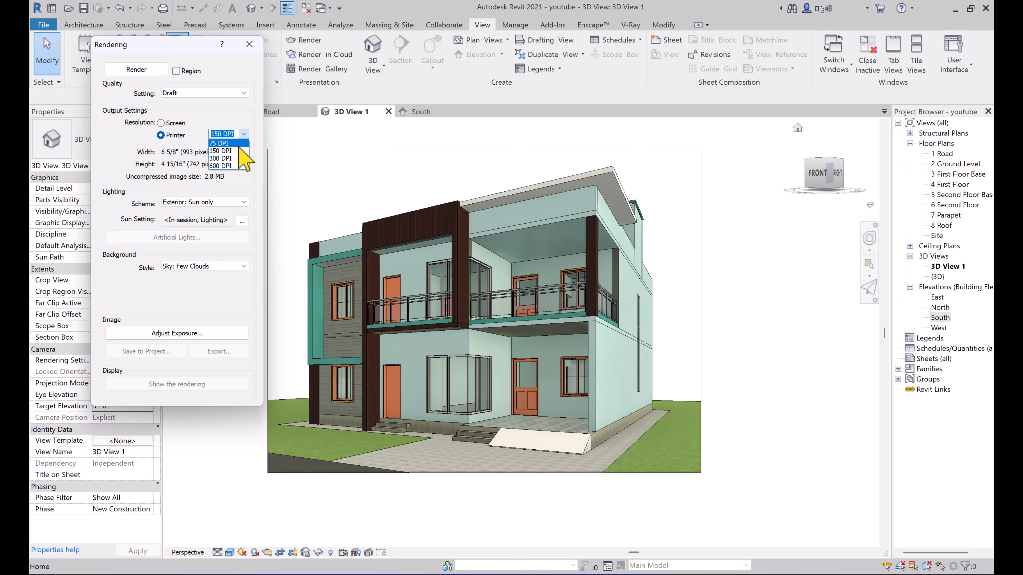
pyautogui.click(228, 165)
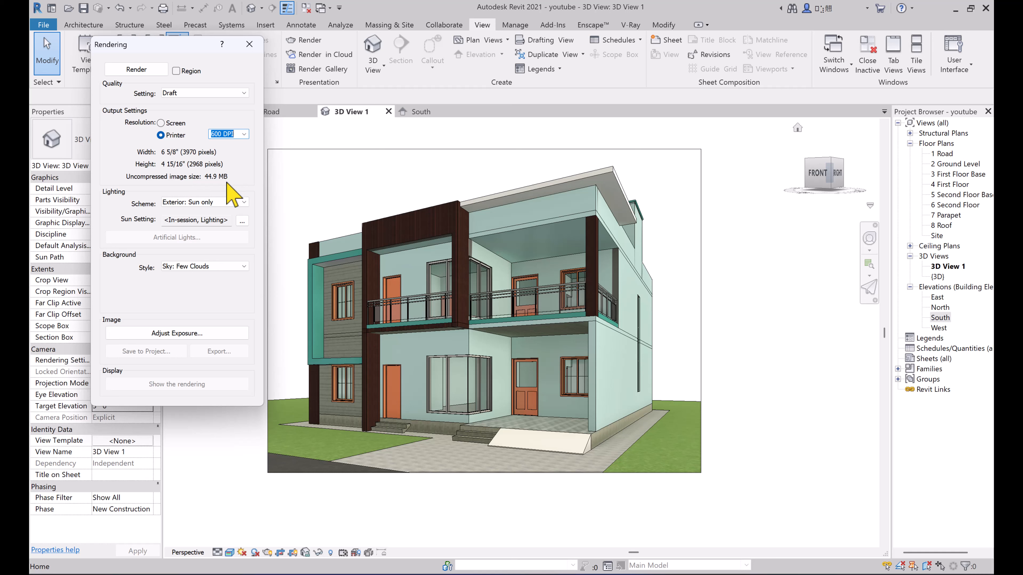
pyautogui.scroll(-1, 230, 134)
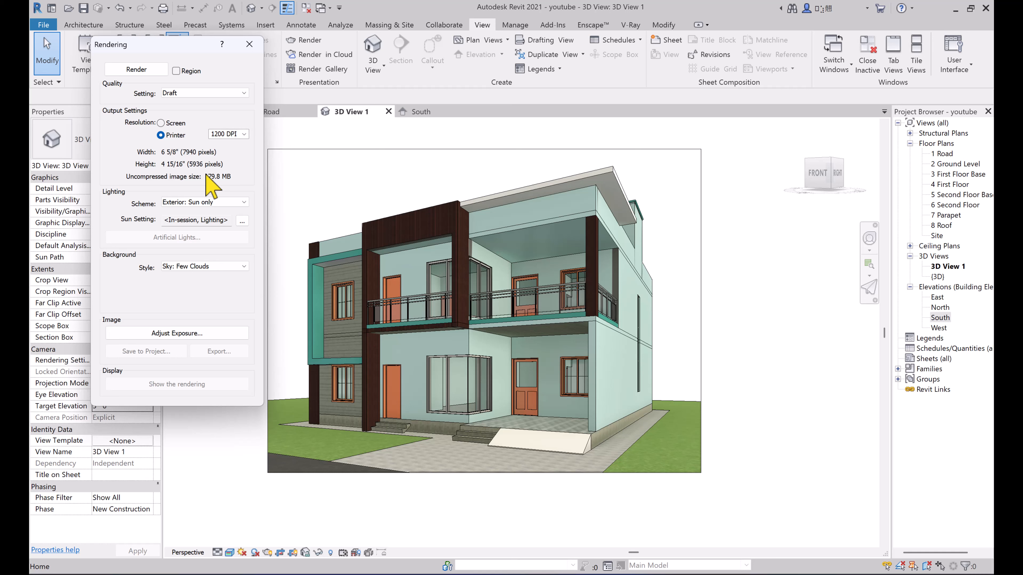
pyautogui.click(244, 134)
pyautogui.click(226, 152)
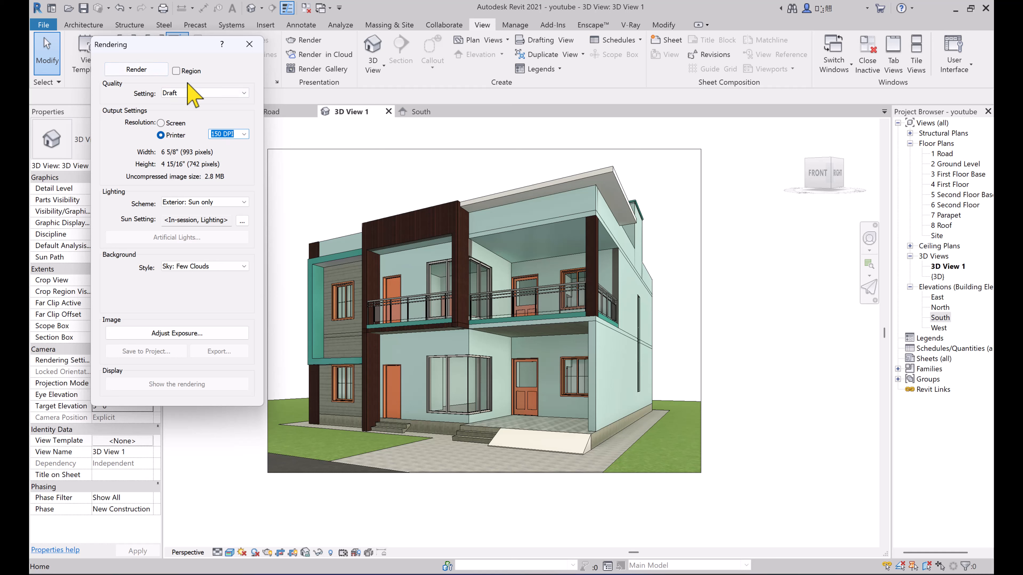
# - Choose the Exterior: Sun only lighting scheme, switch the sun settings to a Still solar study, and look at its project location options
pyautogui.click(228, 202)
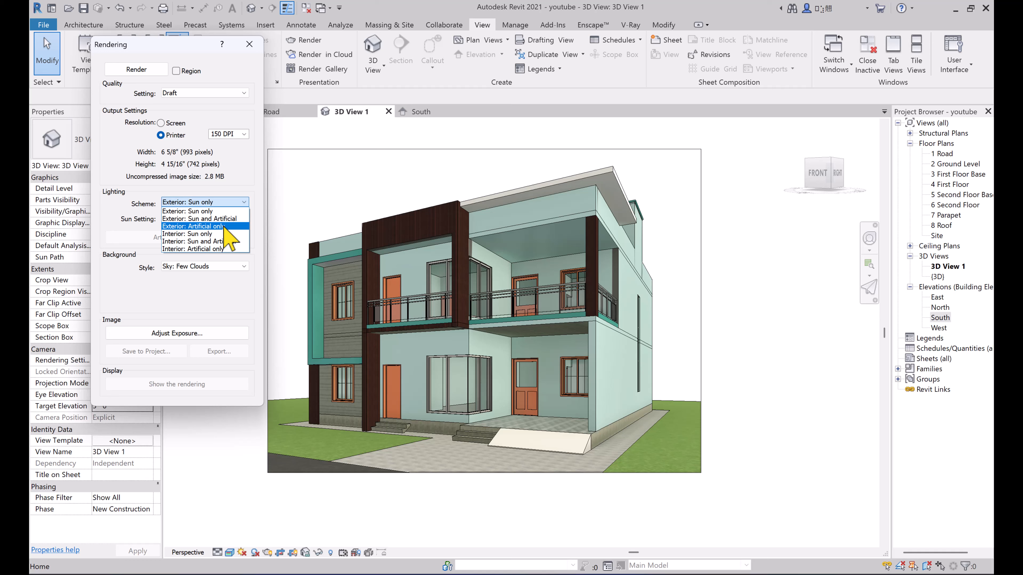
pyautogui.click(219, 212)
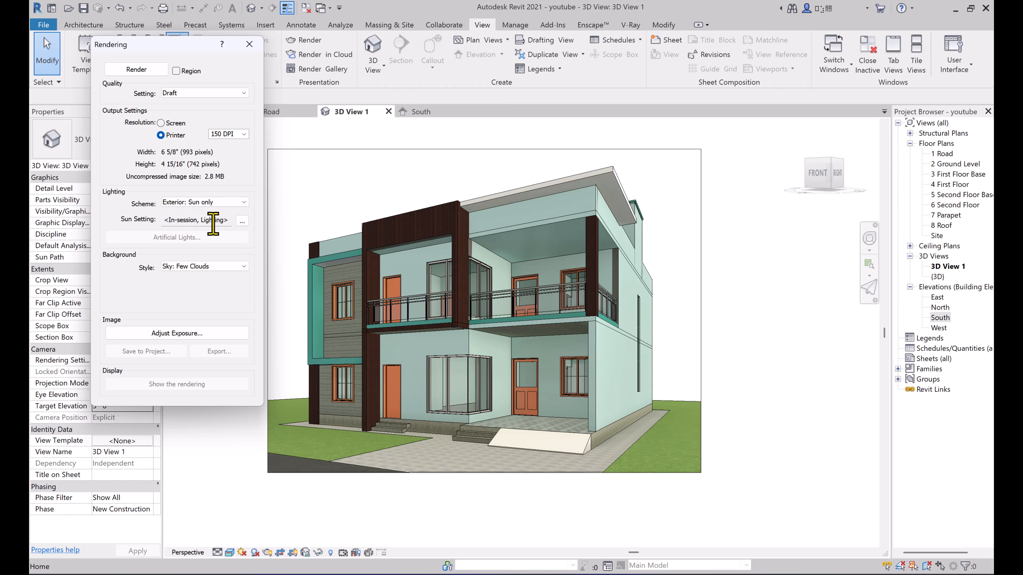
pyautogui.click(243, 221)
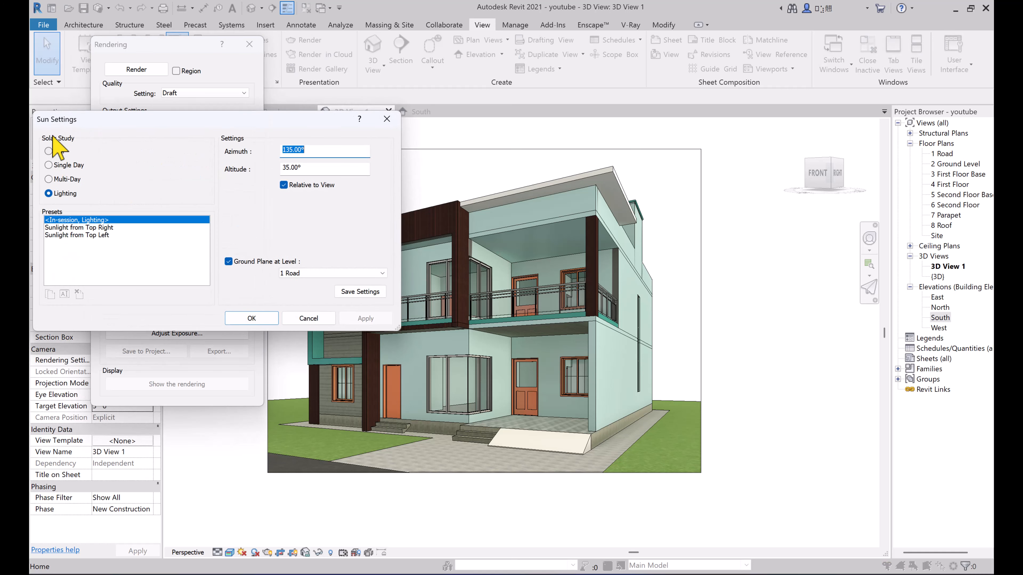
pyautogui.click(56, 152)
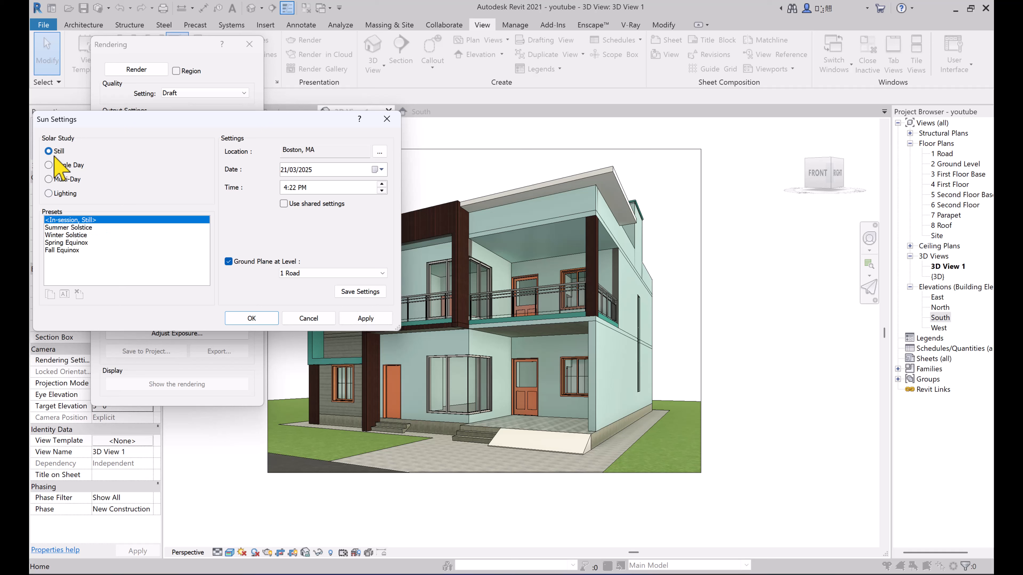
pyautogui.click(380, 152)
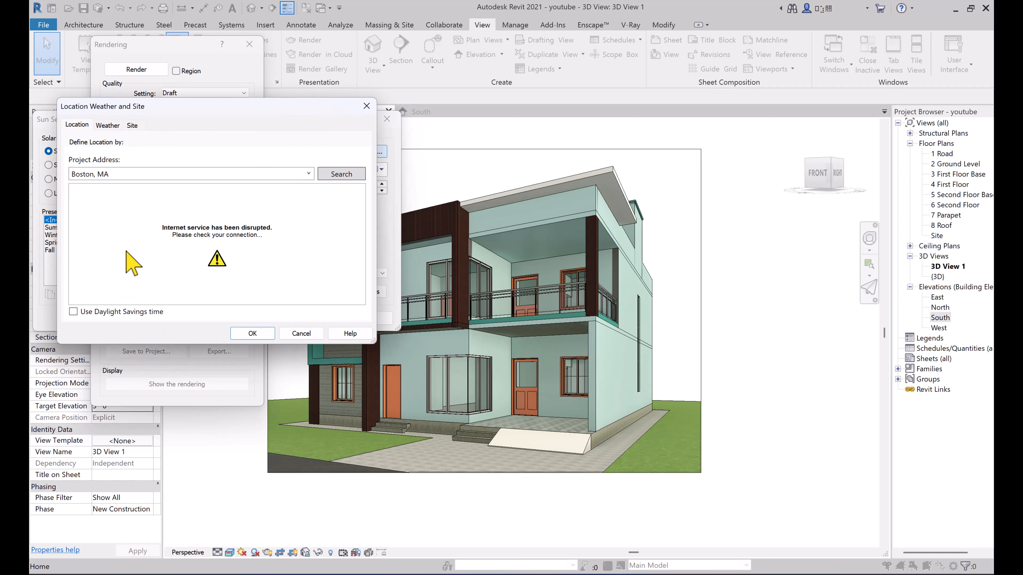
pyautogui.click(366, 106)
# - Compare the Single Day, Multi-Day, Still and Lighting solar study options, finishing on Lighting
pyautogui.click(49, 165)
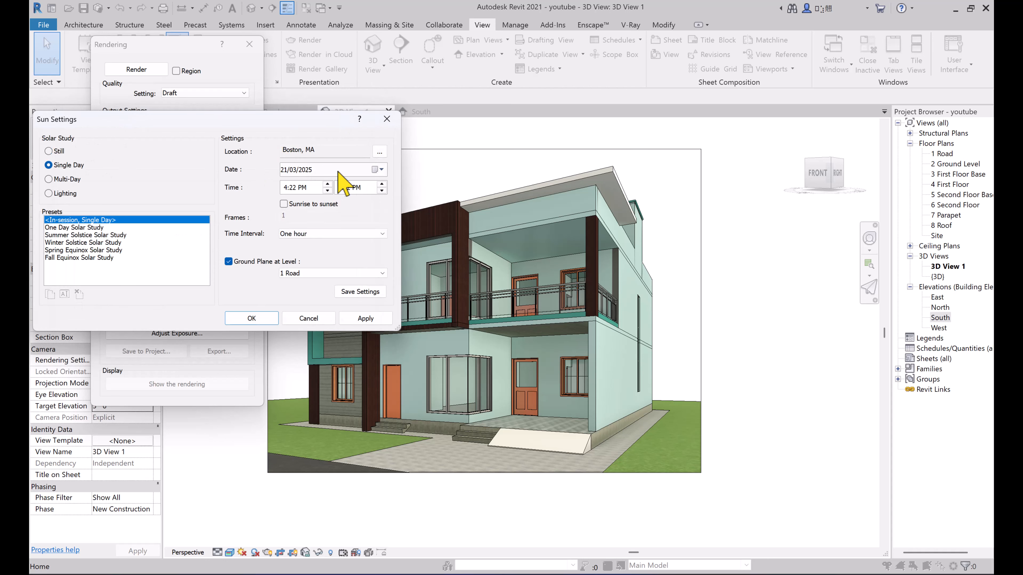
pyautogui.click(67, 181)
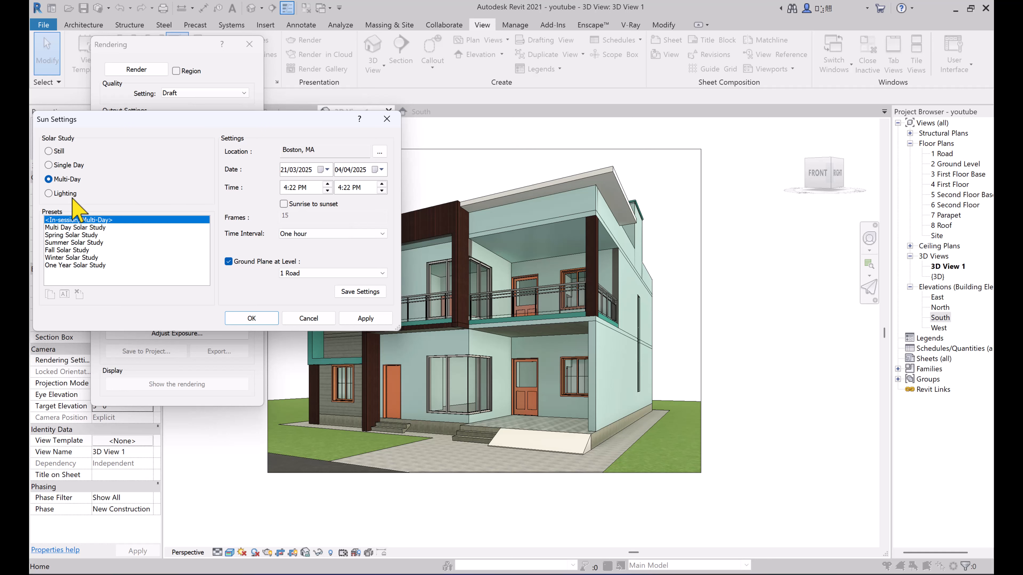
pyautogui.click(64, 193)
pyautogui.click(63, 153)
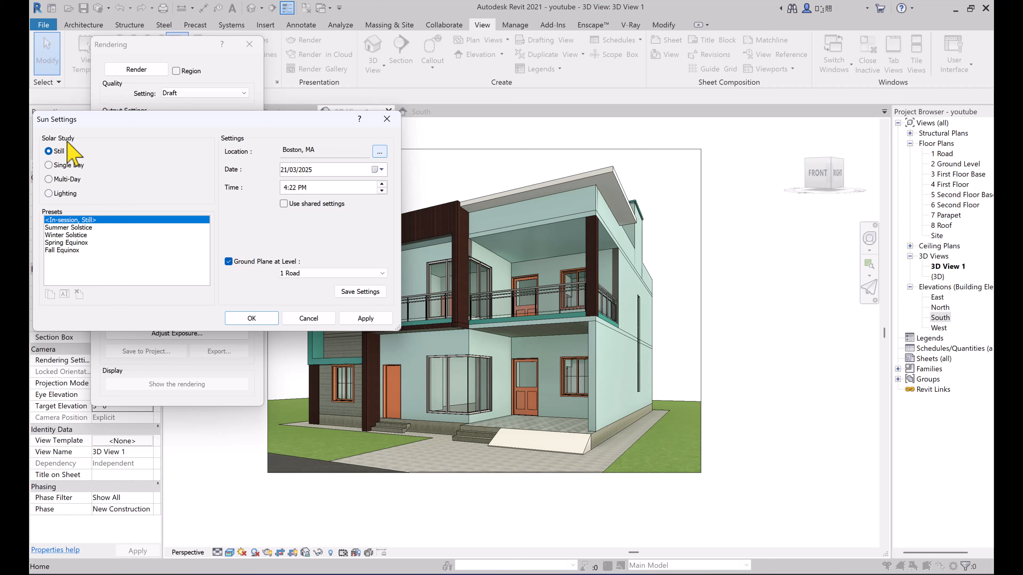
pyautogui.click(64, 165)
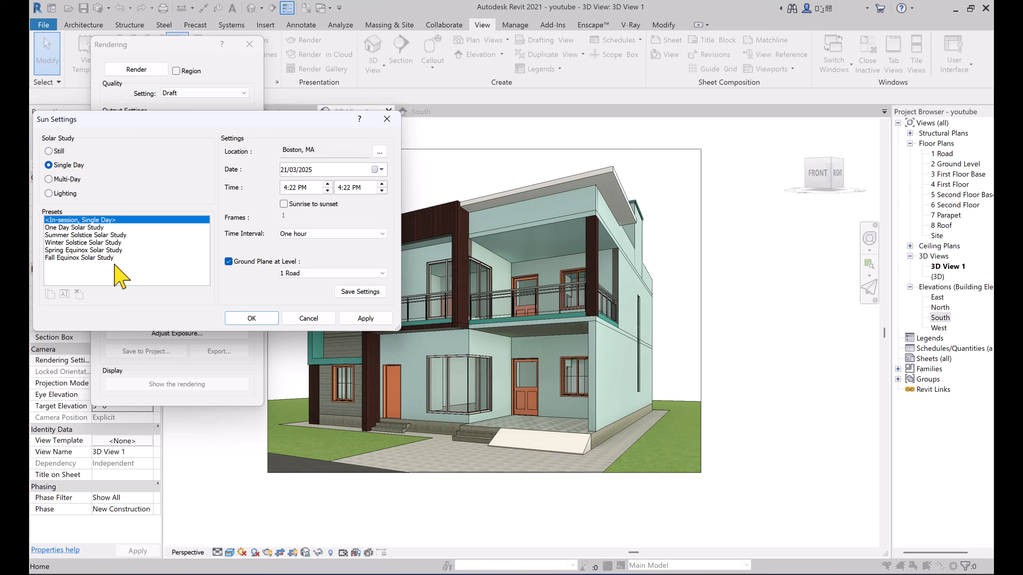
pyautogui.click(63, 193)
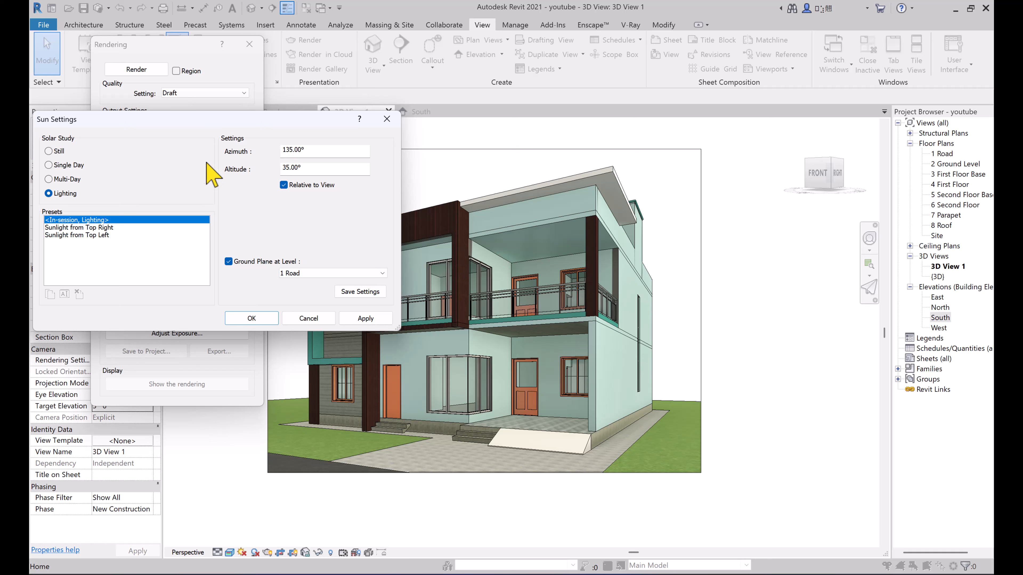
# - Compare the Sunlight from Top Right and Top Left presets, return to <In-session, Lighting>, and accept the sun settings
pyautogui.click(80, 227)
pyautogui.click(88, 235)
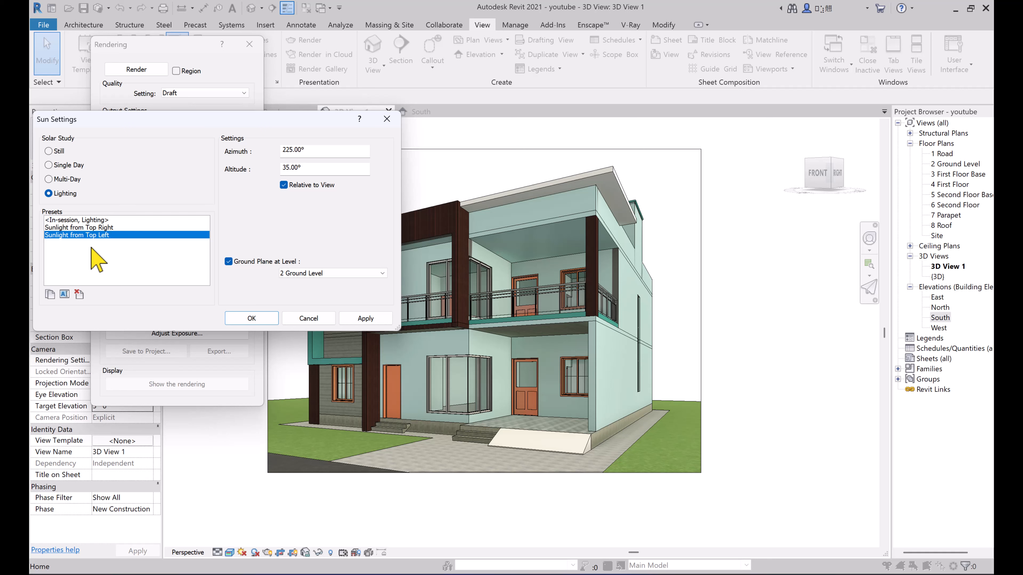
pyautogui.click(82, 220)
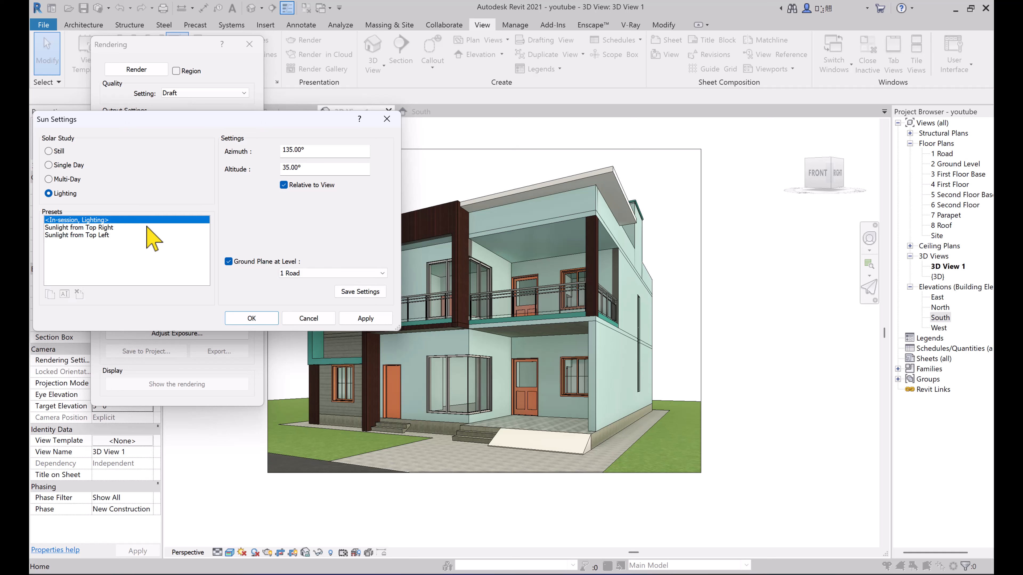
pyautogui.click(251, 319)
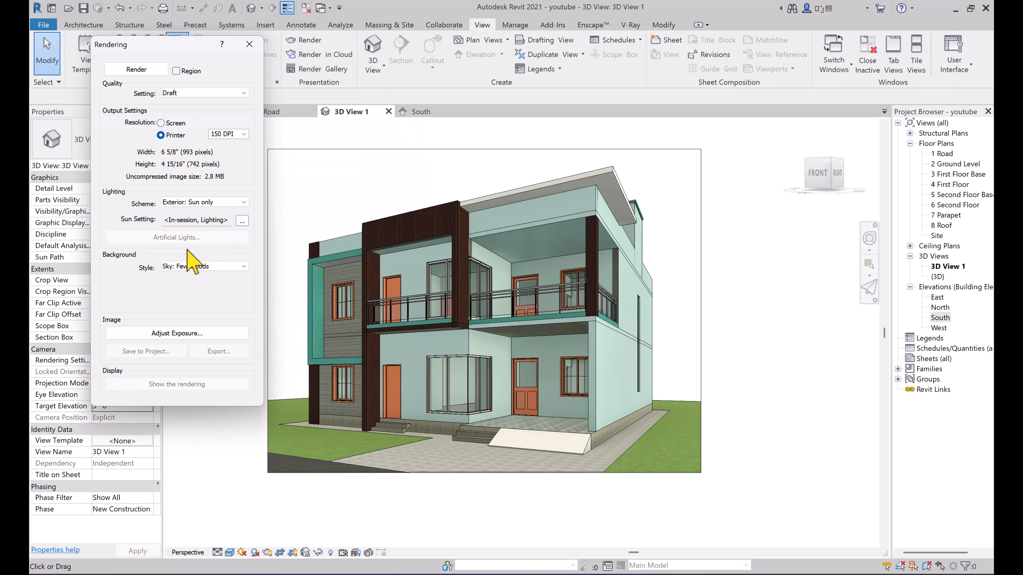
# - Try the Exterior: Sun and Artificial scheme, look at its artificial light groups, and return to Exterior: Sun only
pyautogui.click(213, 203)
pyautogui.click(206, 219)
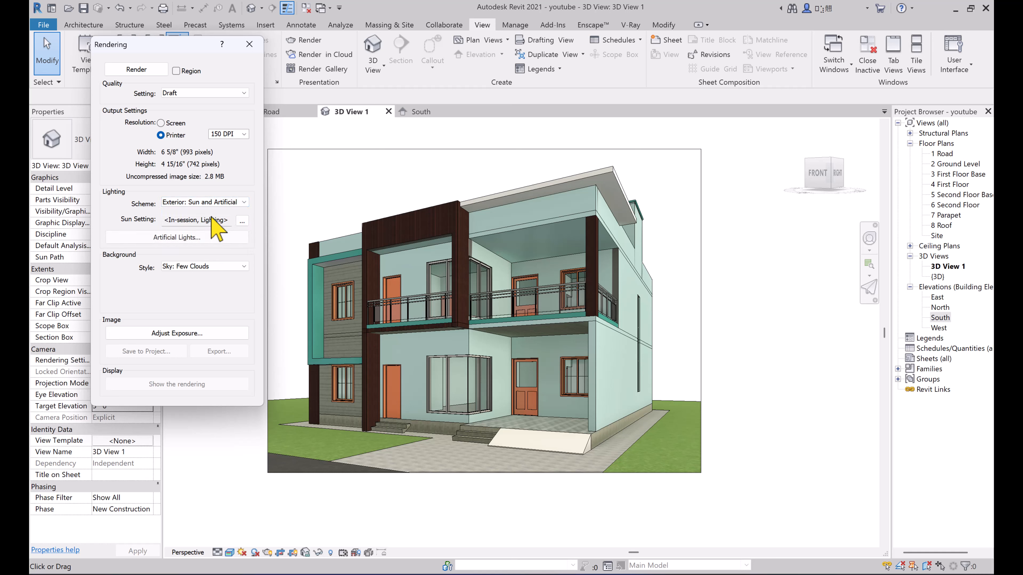
pyautogui.click(181, 237)
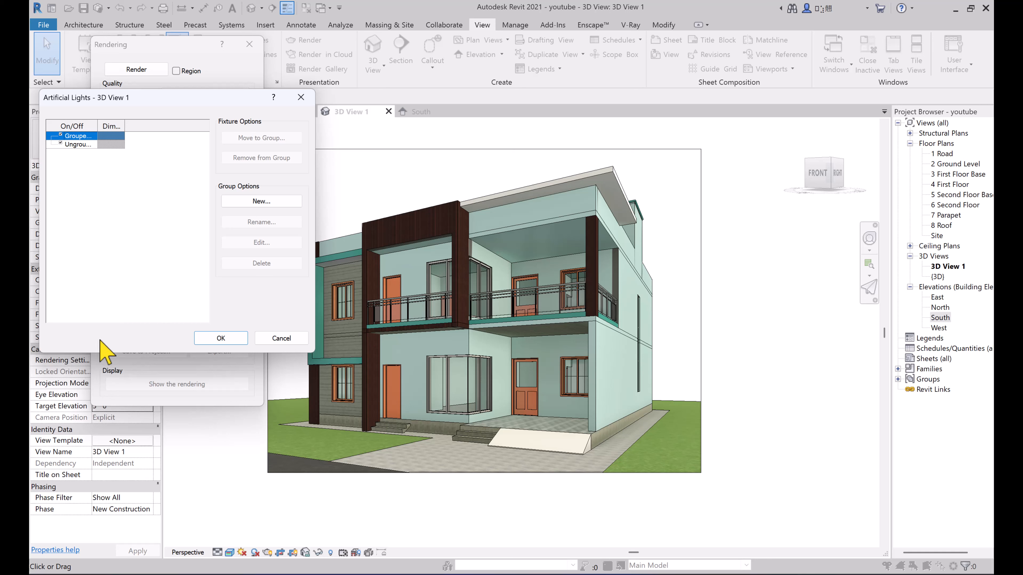
pyautogui.click(301, 97)
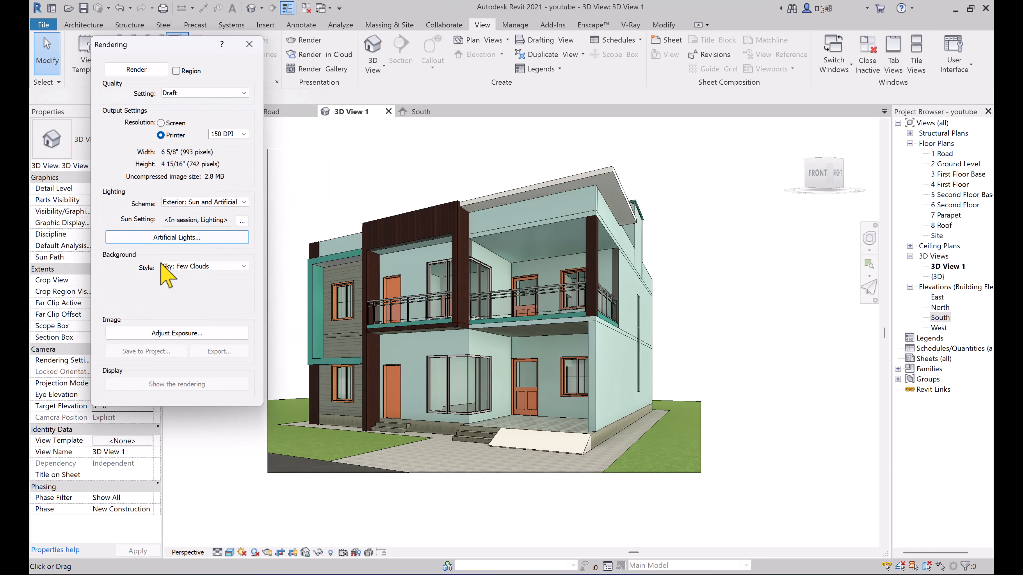
pyautogui.click(211, 203)
pyautogui.click(209, 212)
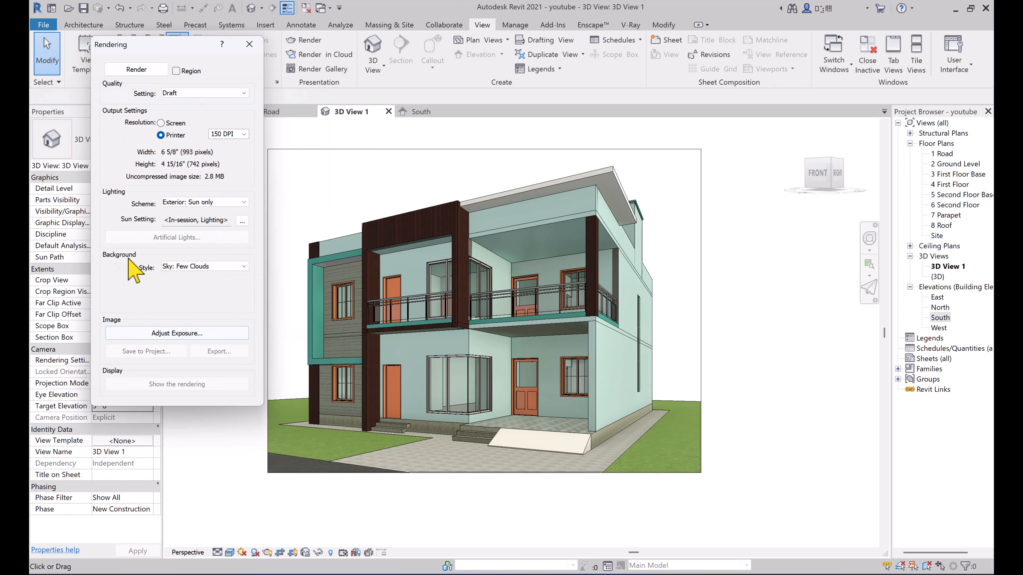
# - Try the Image background style, browse for a picture without importing one, and try the Transparent background
pyautogui.click(218, 269)
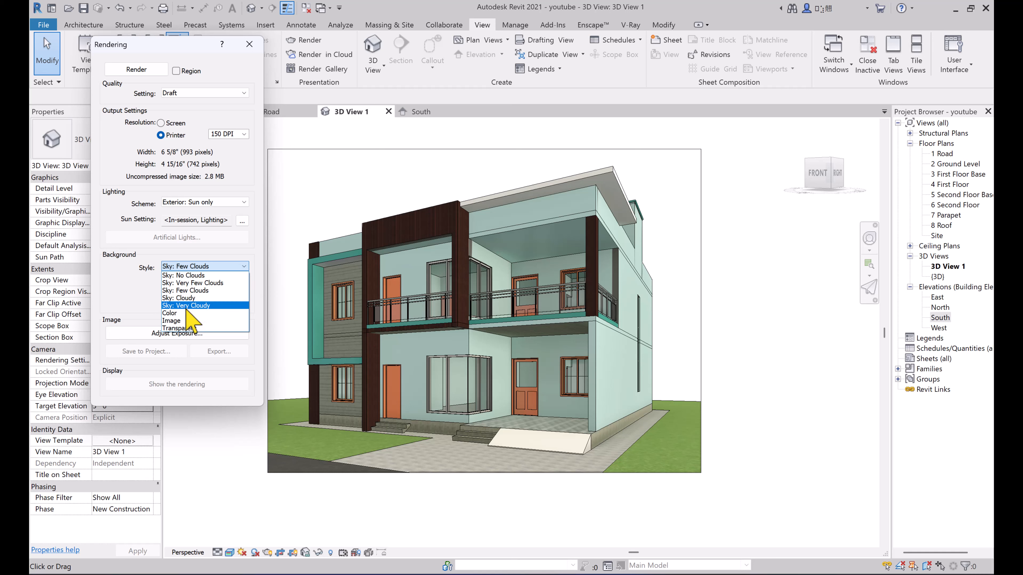
pyautogui.click(179, 322)
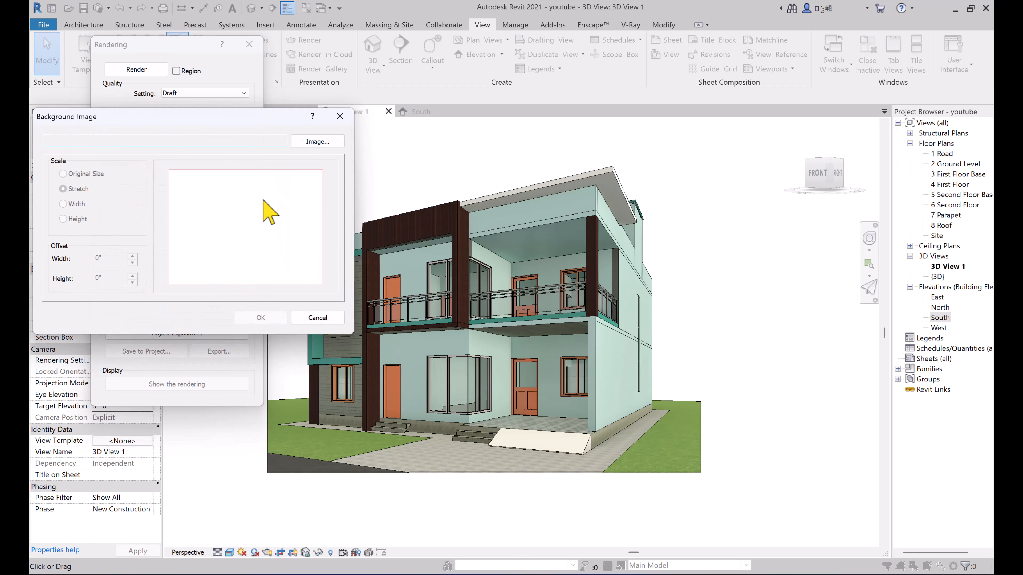
pyautogui.click(321, 143)
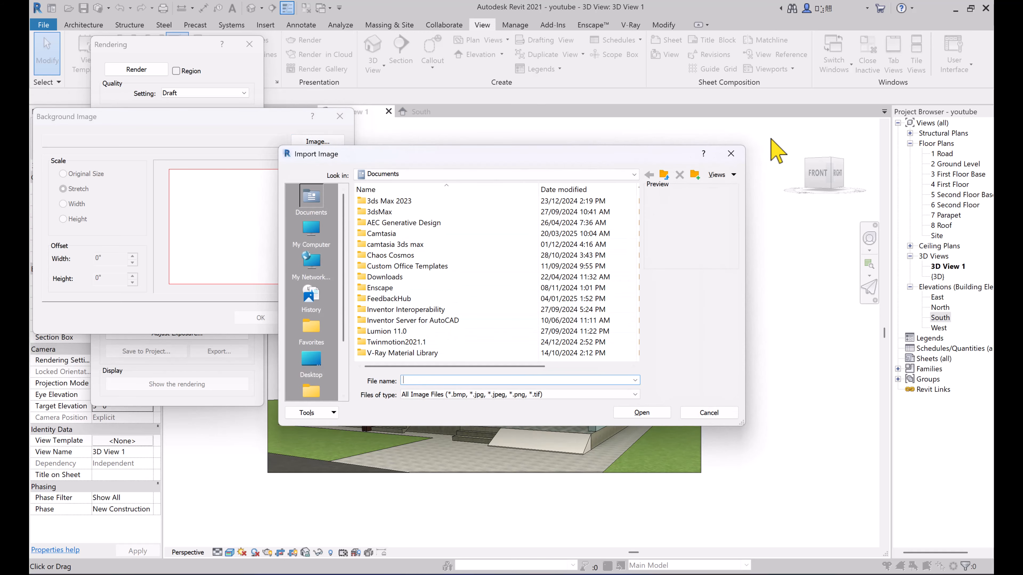
pyautogui.click(730, 153)
pyautogui.click(328, 318)
pyautogui.click(225, 266)
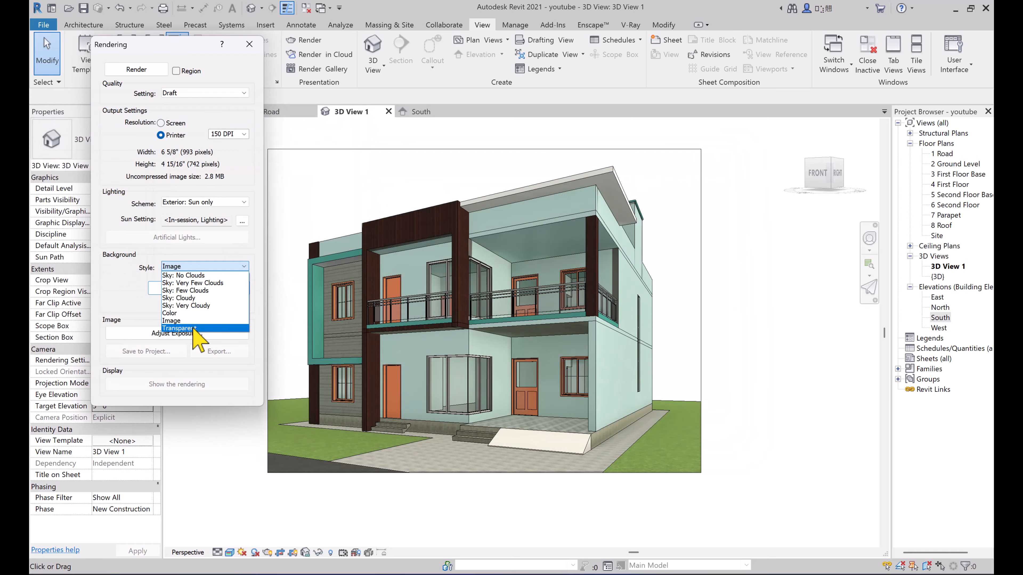
pyautogui.click(193, 328)
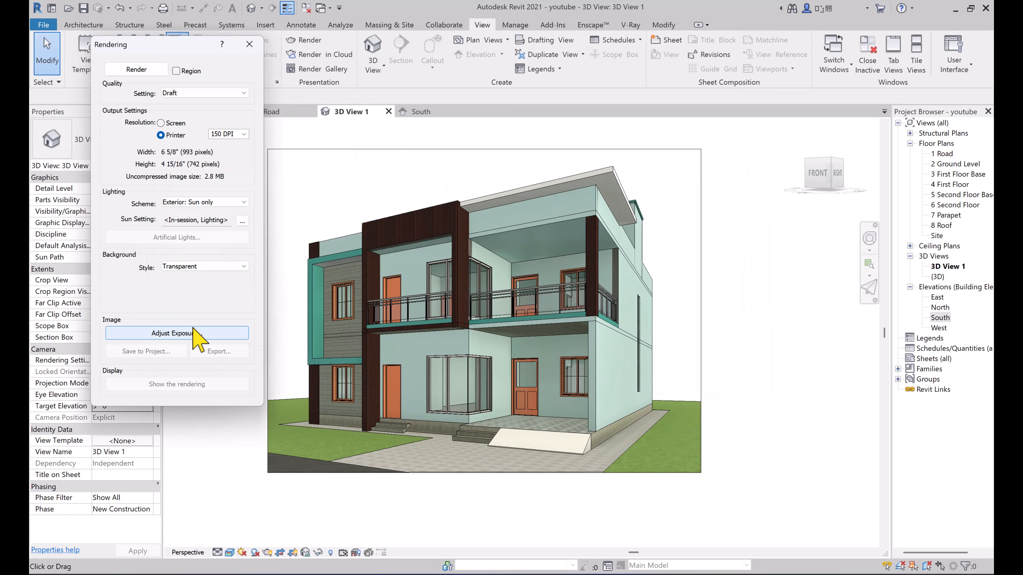
# - Set the background style to Sky: Cloudy and render the camera view at 150 DPI
pyautogui.click(244, 267)
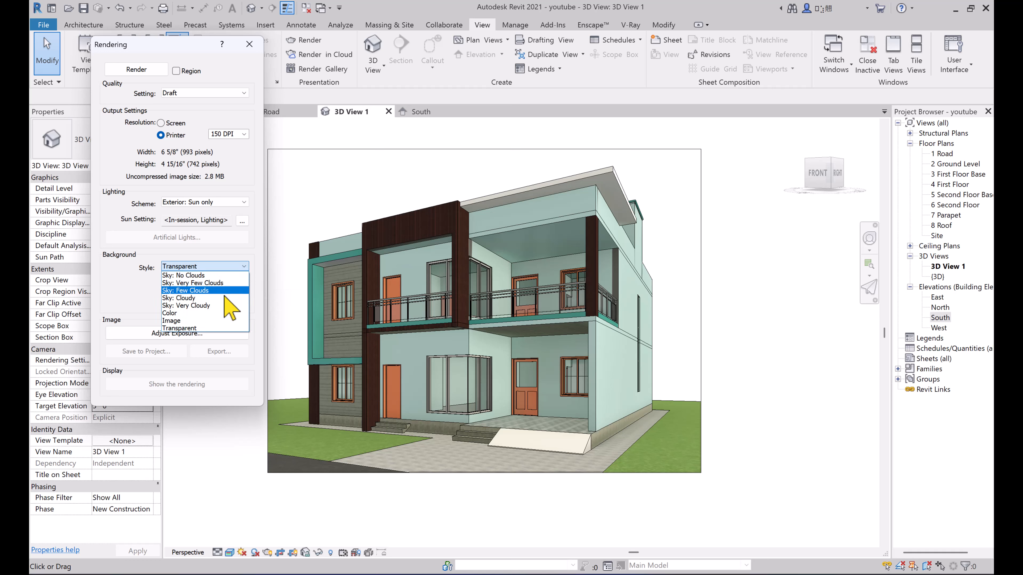
pyautogui.click(219, 312)
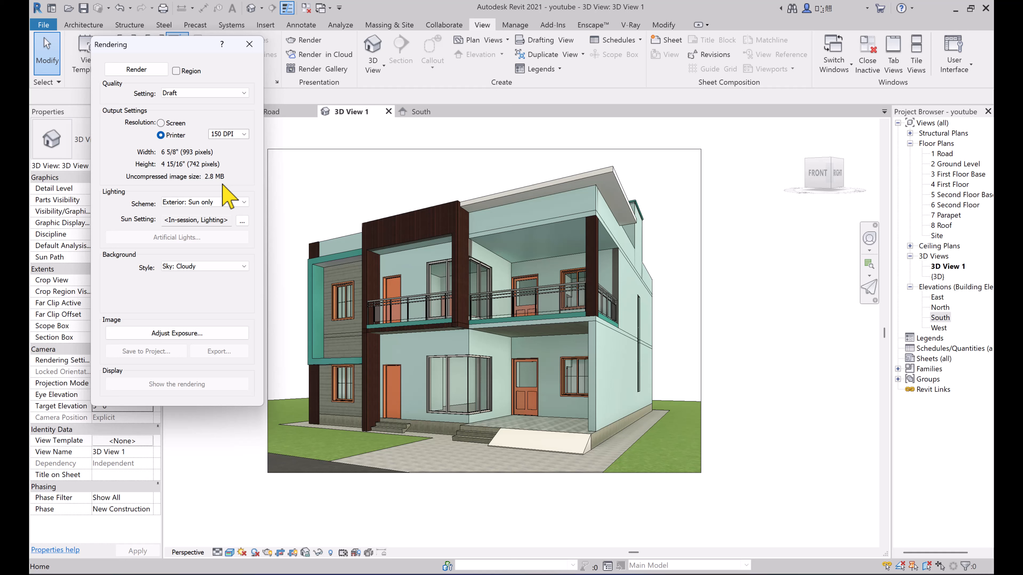
pyautogui.click(237, 135)
pyautogui.click(245, 131)
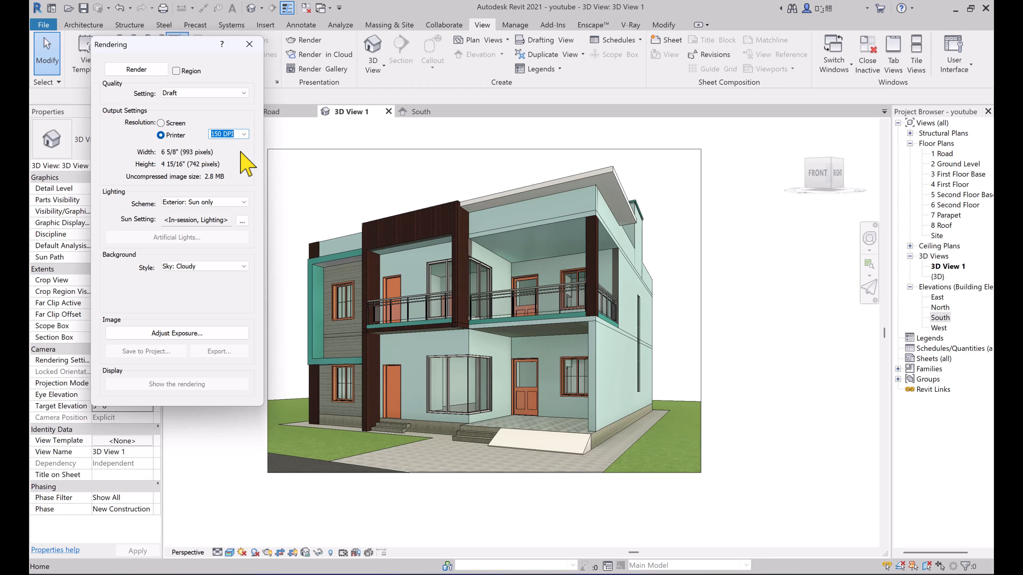
pyautogui.click(141, 70)
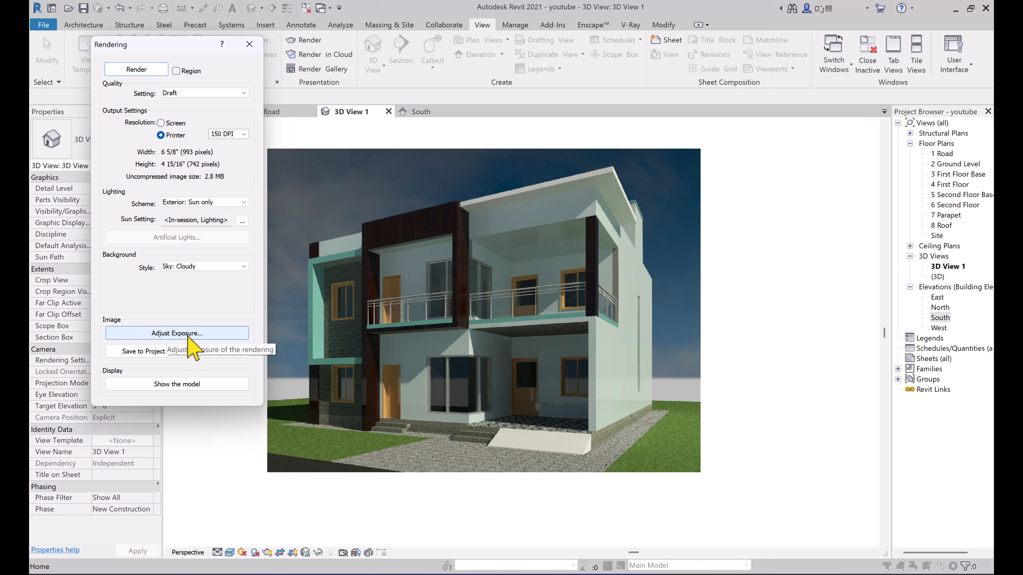
# - Try exposure values of 16.97, 11.09 and 13.29 on the rendered image, applying each one
pyautogui.click(197, 338)
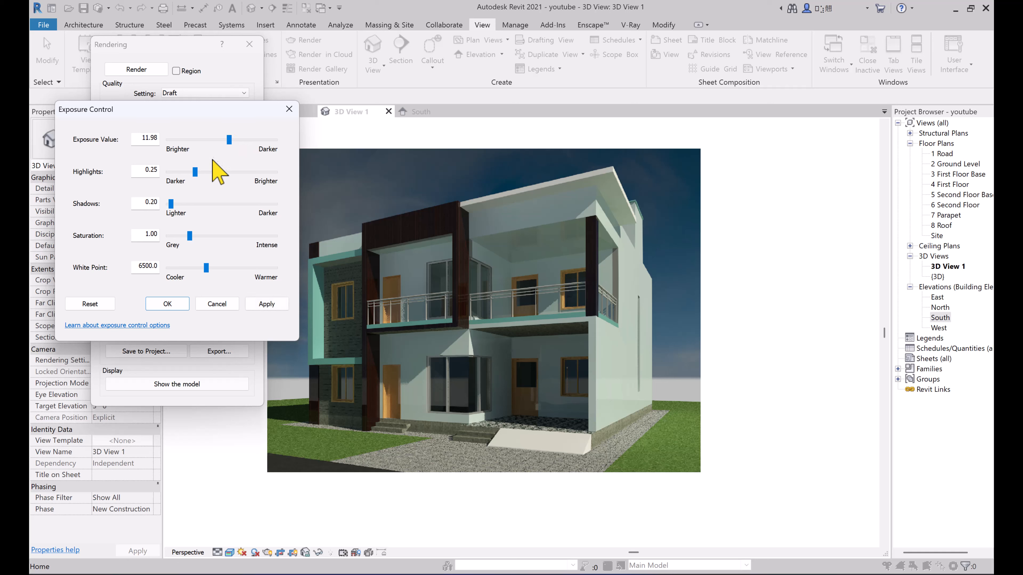
pyautogui.moveTo(227, 141); pyautogui.dragTo(251, 139)
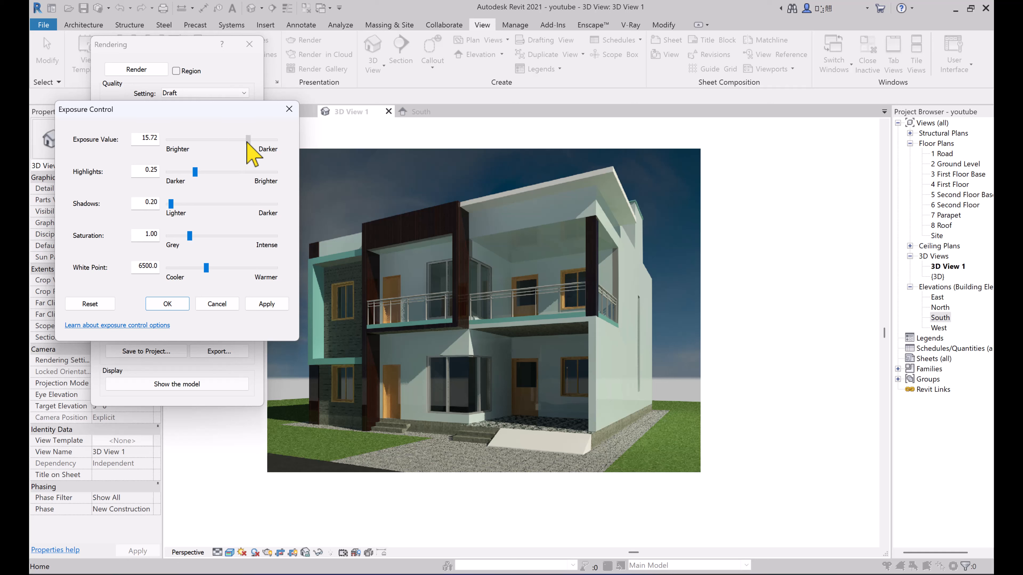
pyautogui.click(267, 304)
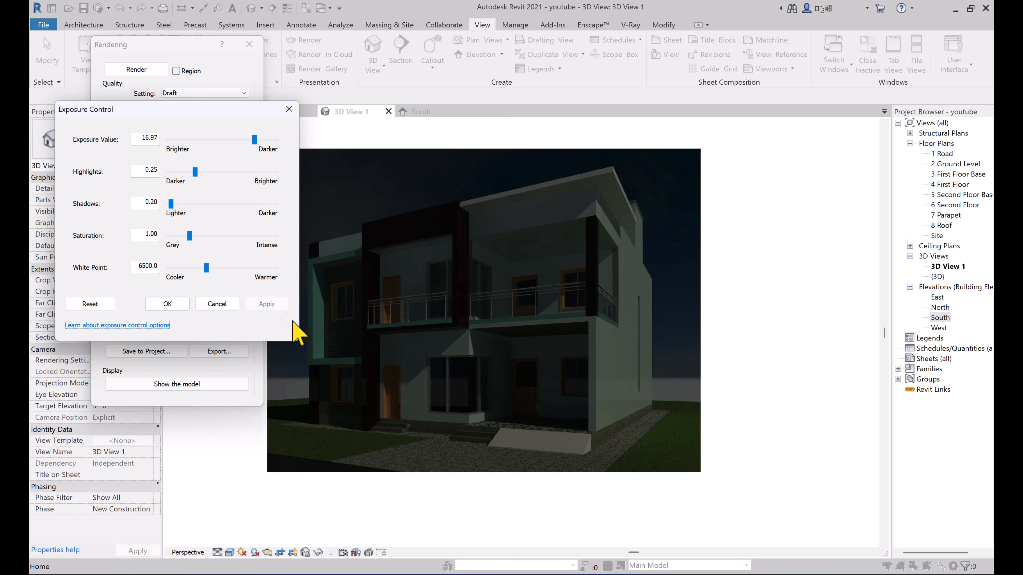
pyautogui.moveTo(253, 140); pyautogui.dragTo(224, 140)
pyautogui.click(266, 305)
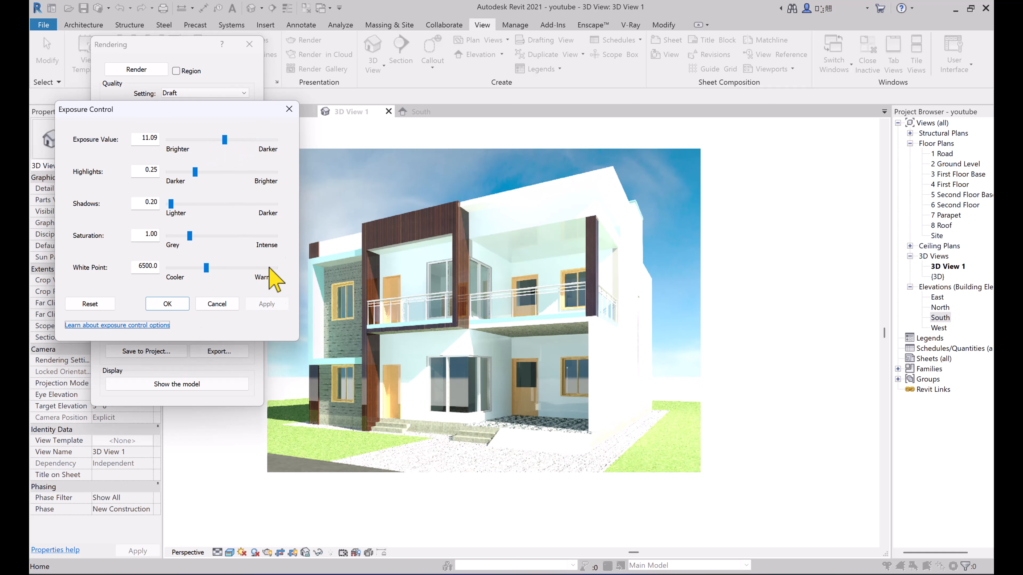
pyautogui.moveTo(203, 140); pyautogui.dragTo(235, 139)
pyautogui.click(251, 308)
pyautogui.click(264, 305)
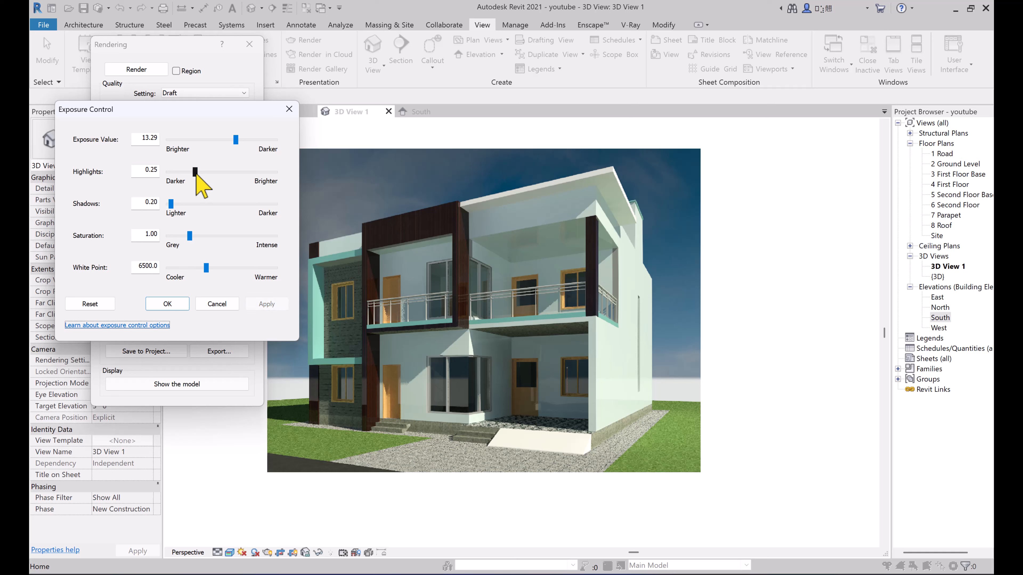
# - Set the rendering's highlights to 0.31 and its shadows to 0.35, applying the changes
pyautogui.moveTo(195, 172); pyautogui.dragTo(201, 172)
pyautogui.click(265, 309)
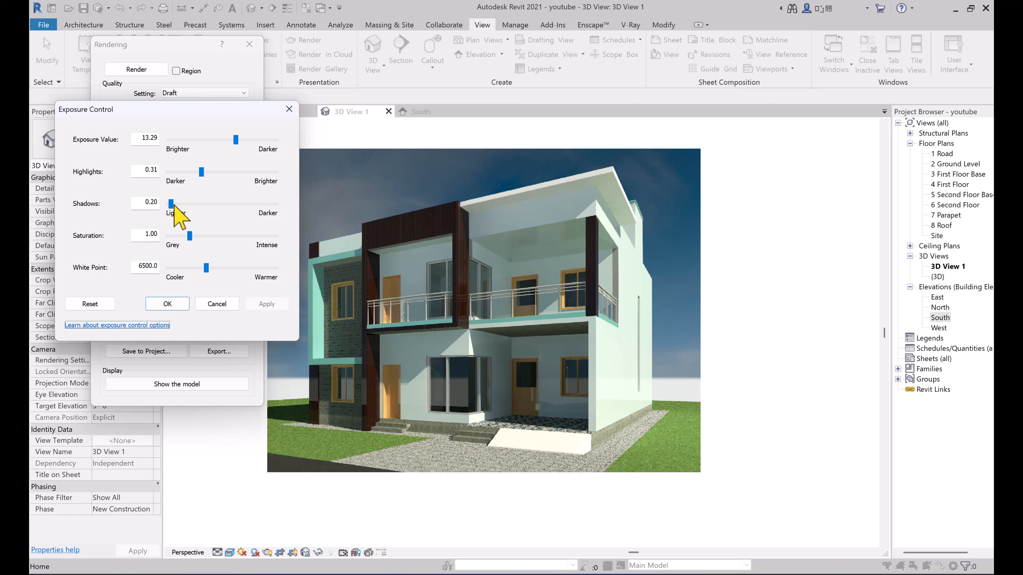
pyautogui.click(172, 204)
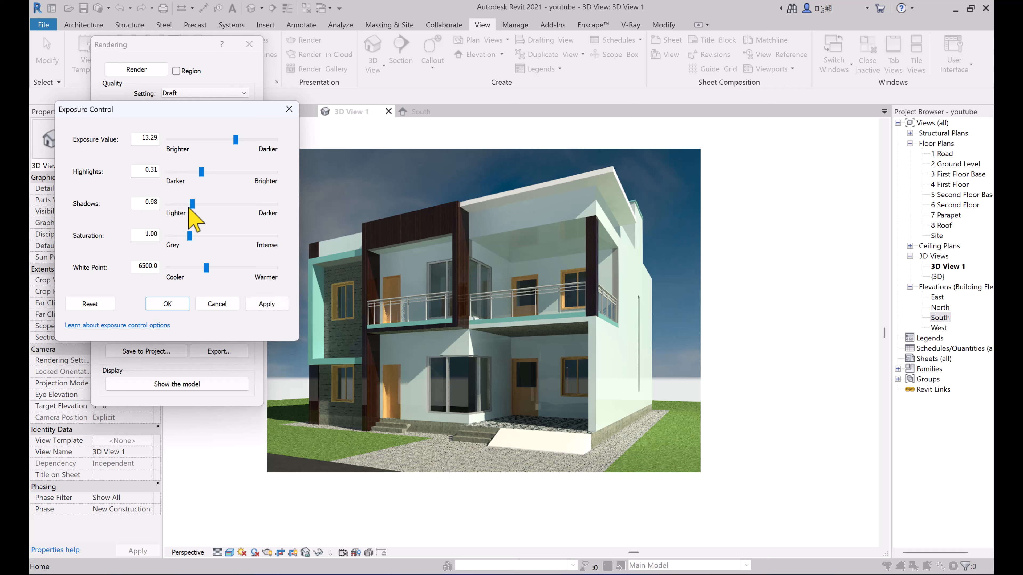
pyautogui.click(267, 304)
# - Apply a saturation of 1.13 and a white point of 8772.9 to the rendering, and reset all exposure settings to their defaults
pyautogui.moveTo(191, 236); pyautogui.dragTo(224, 268)
pyautogui.click(265, 305)
pyautogui.click(272, 306)
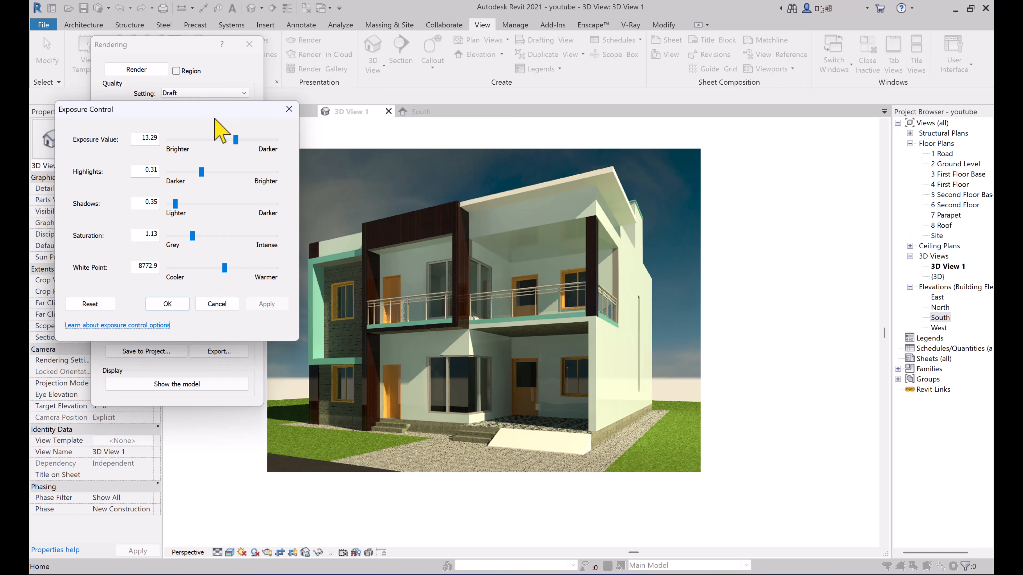
pyautogui.click(91, 305)
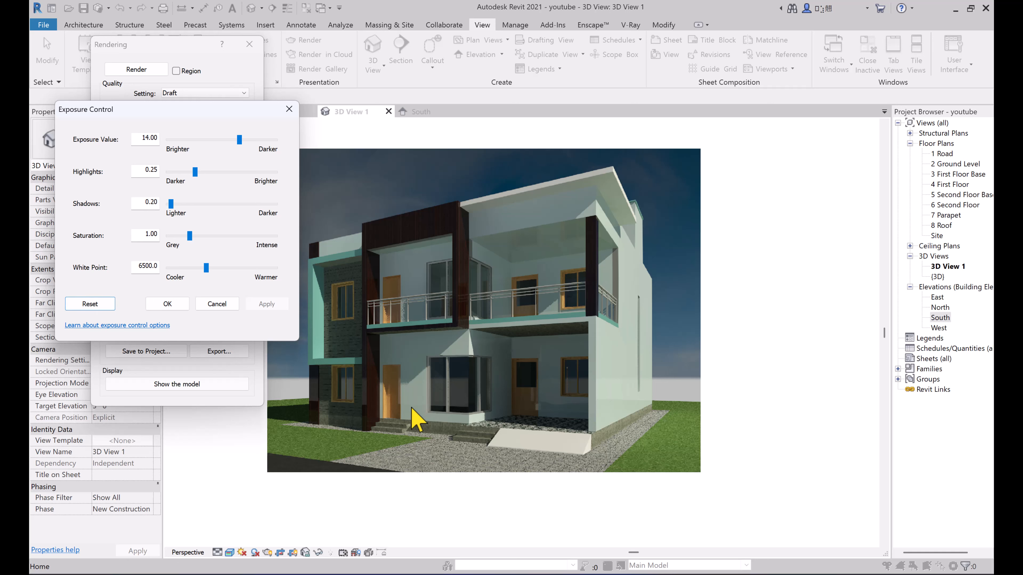
# - Apply a white point of 8549.2 and an exposure value of 13.05 to the rendering, and close the exposure settings
pyautogui.moveTo(206, 268); pyautogui.dragTo(223, 268)
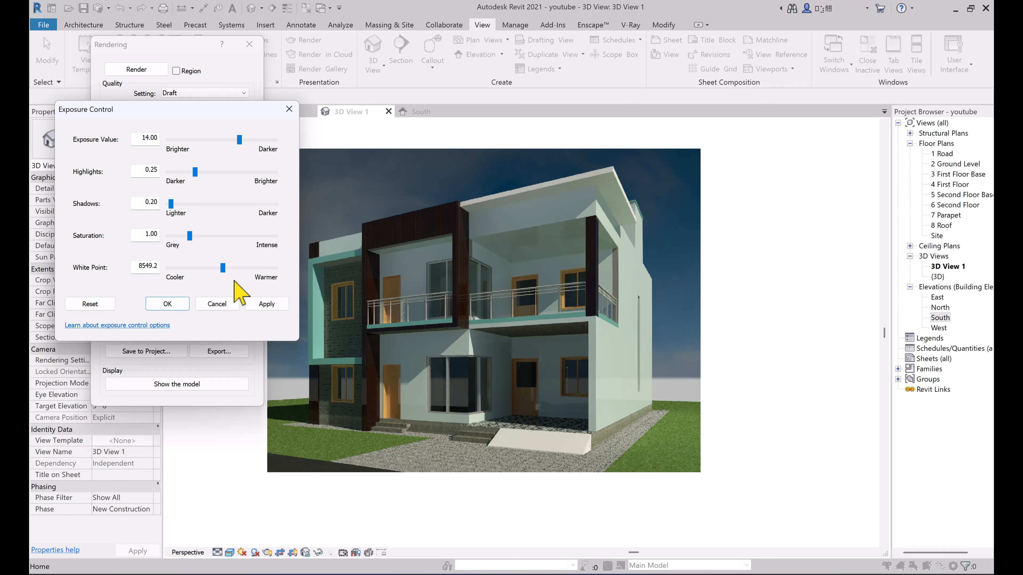
pyautogui.click(268, 305)
pyautogui.moveTo(240, 140); pyautogui.dragTo(236, 141)
pyautogui.click(267, 304)
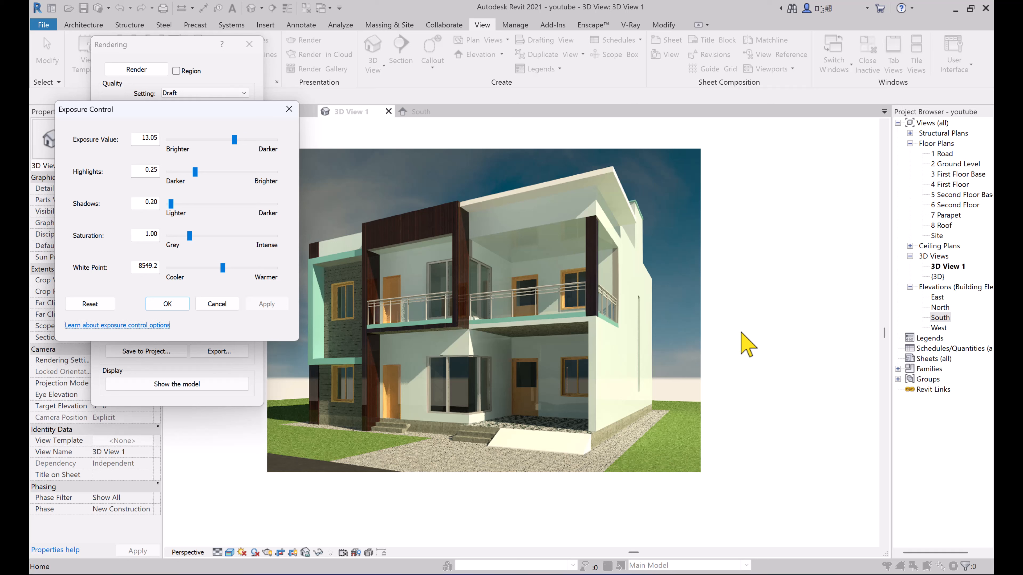
pyautogui.click(289, 109)
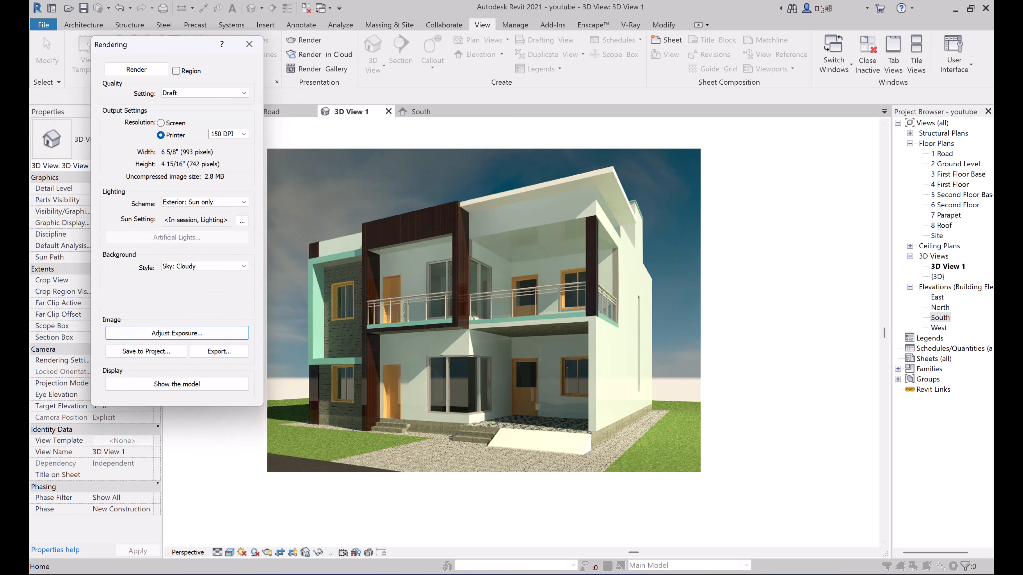
# - Set the background style to Sky: Few Clouds and render the camera view again
pyautogui.click(206, 266)
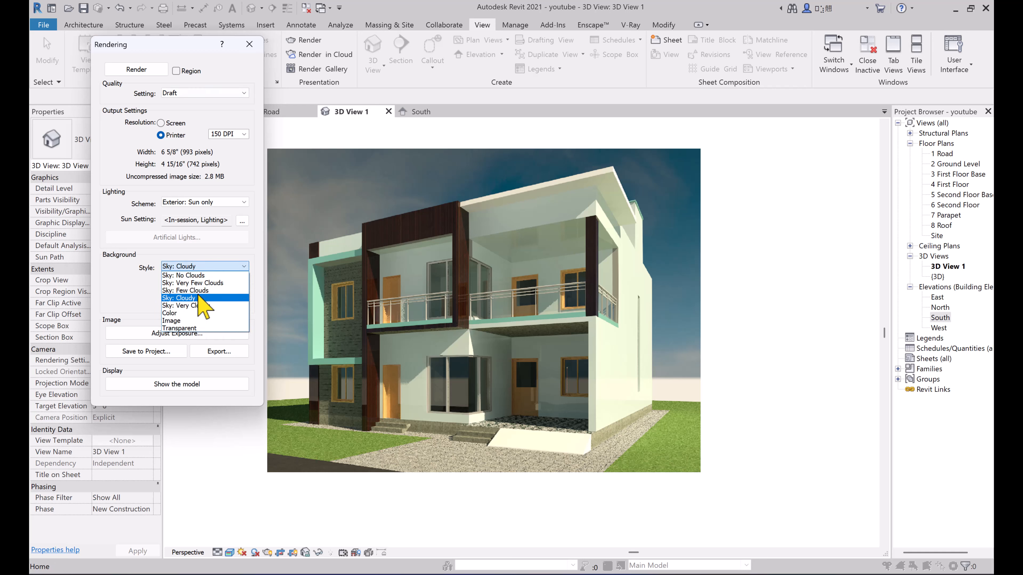
pyautogui.click(199, 292)
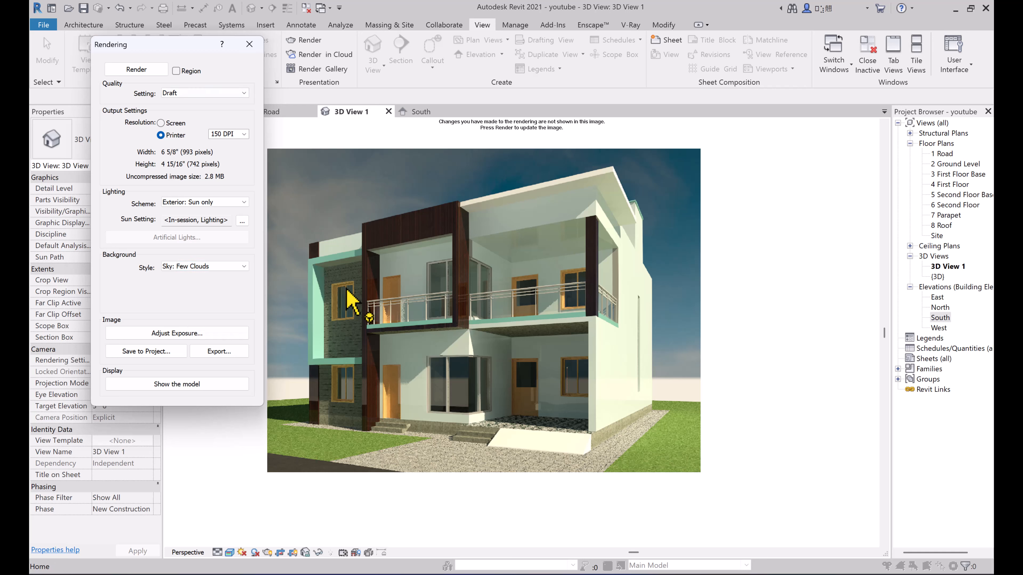
pyautogui.click(137, 70)
pyautogui.click(137, 70)
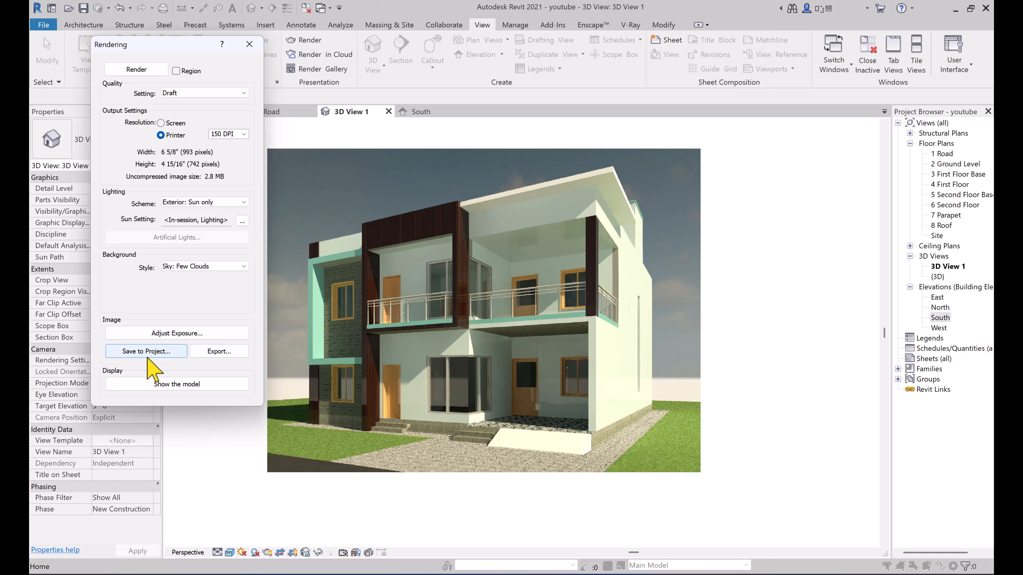
# - Save the rendering to the project as "render", and open the saved image from the project's Renderings branch for a brief check
pyautogui.click(157, 355)
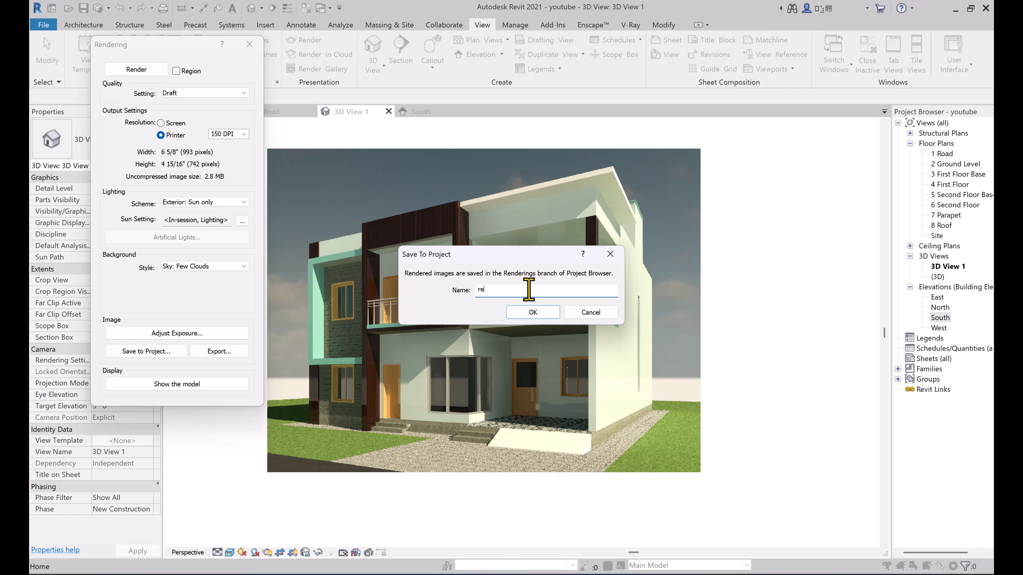
pyautogui.click(536, 315)
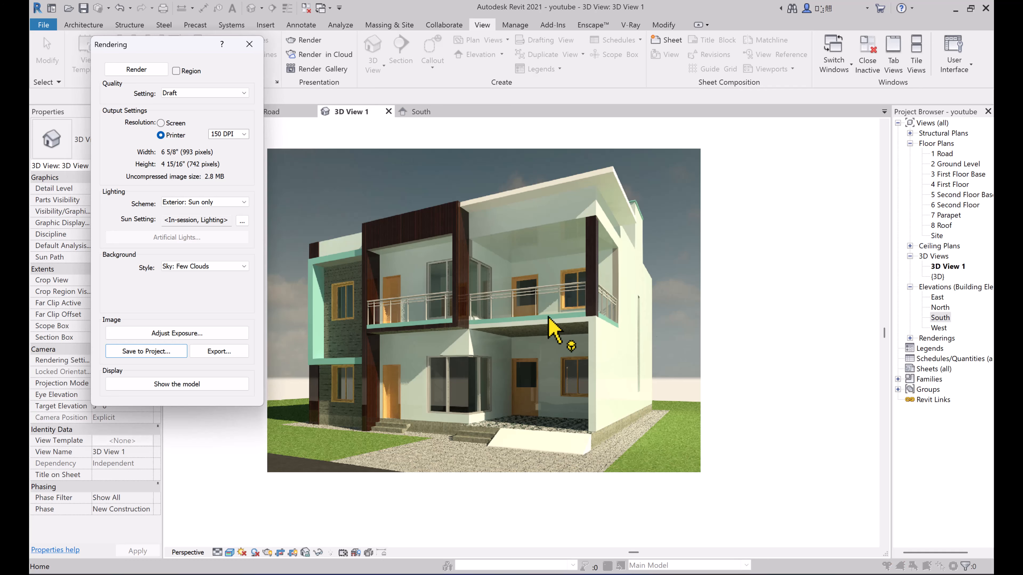
pyautogui.click(910, 338)
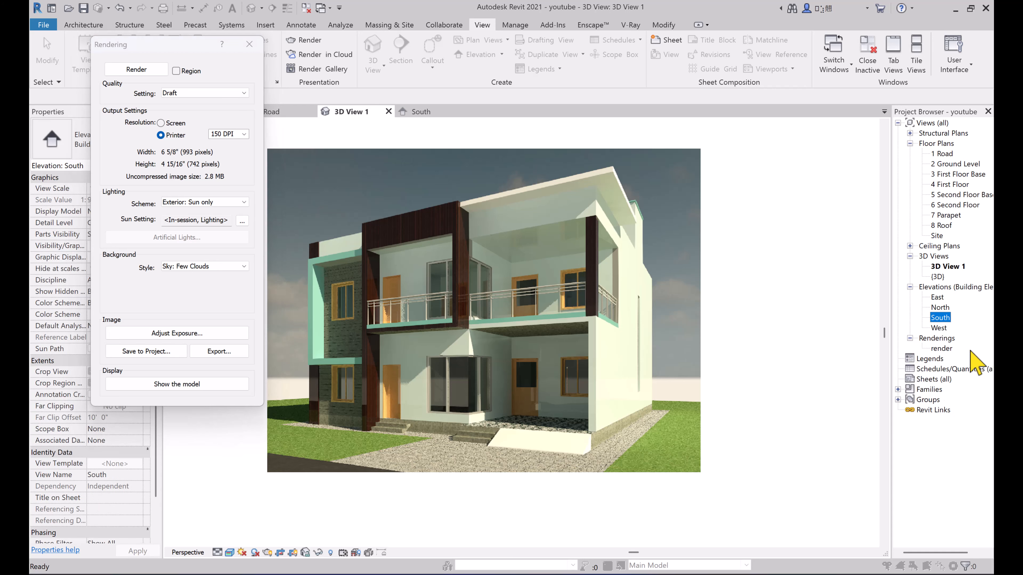
pyautogui.click(940, 348)
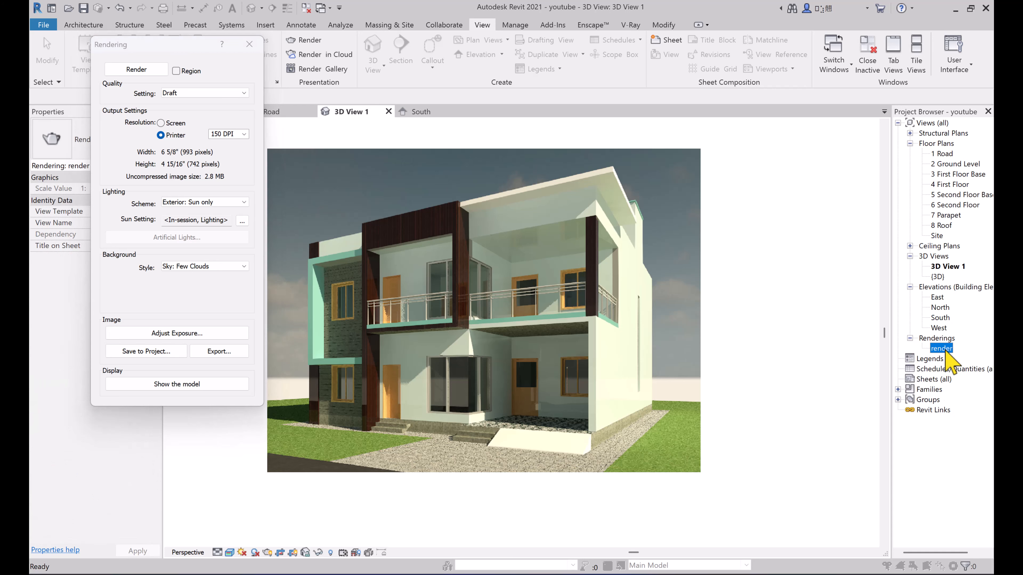
pyautogui.doubleClick(944, 353)
pyautogui.click(533, 258)
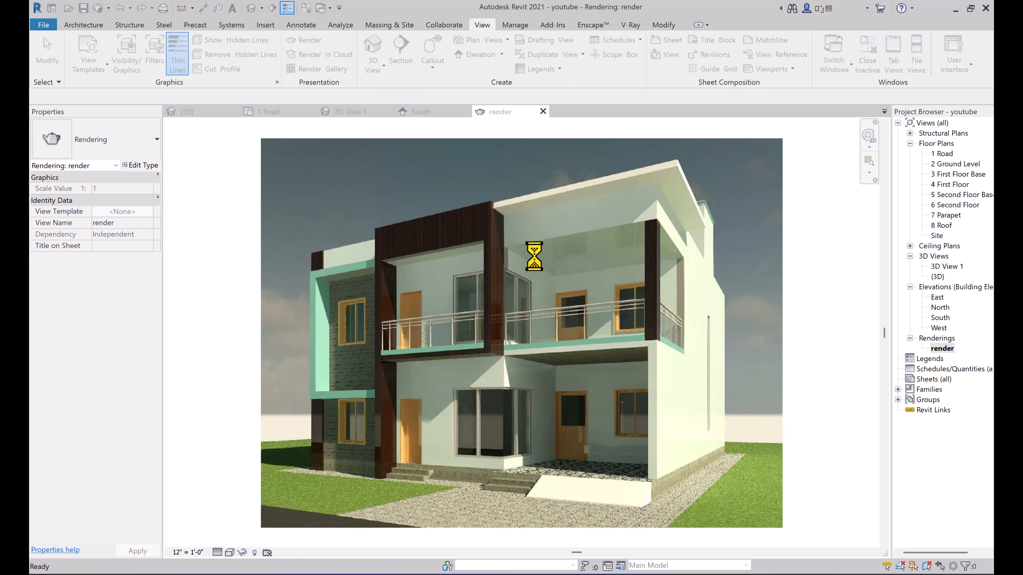
pyautogui.click(543, 111)
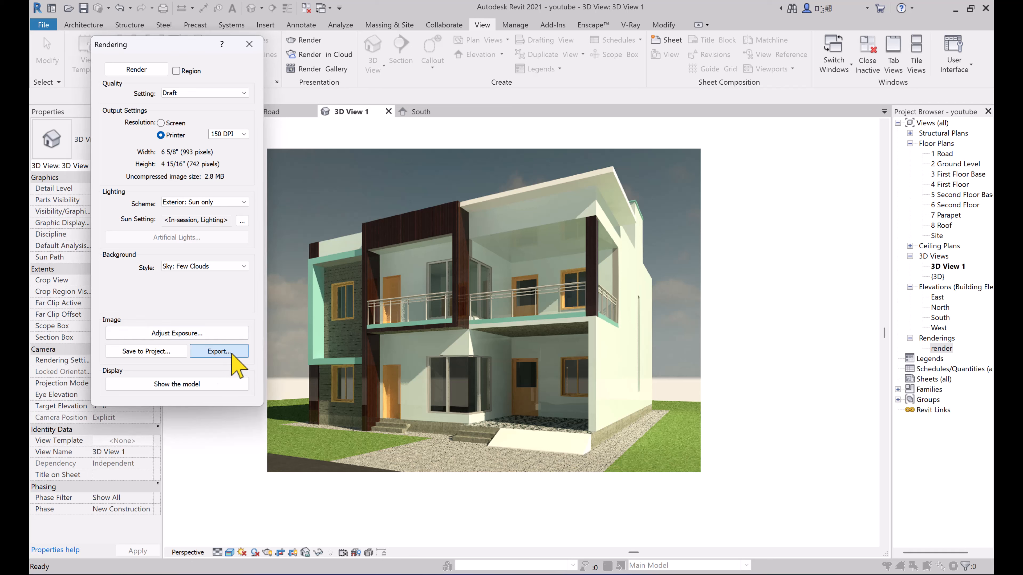
# - Export the rendered image to the Desktop as a JPEG file named "render"
pyautogui.click(219, 350)
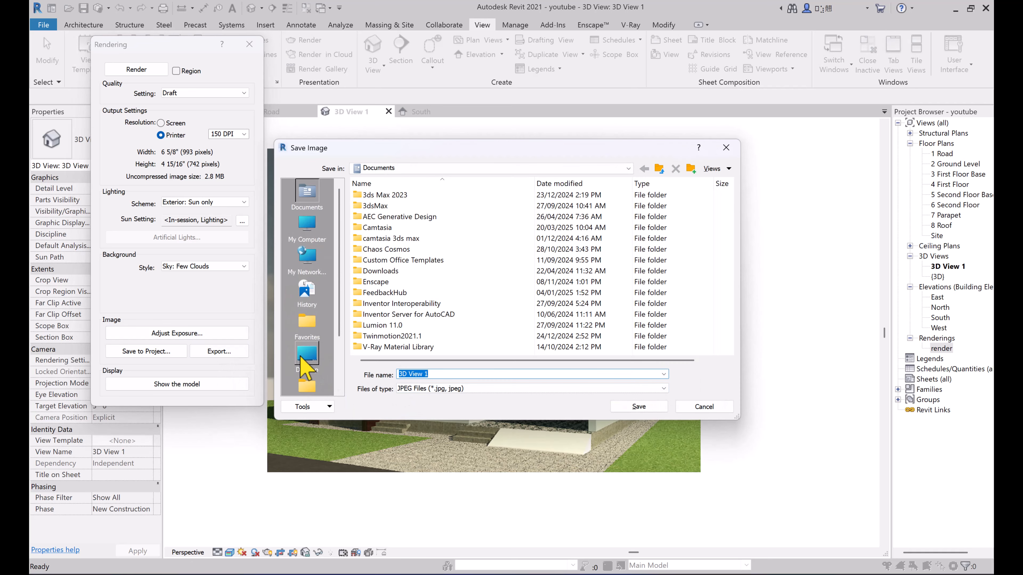
pyautogui.click(306, 358)
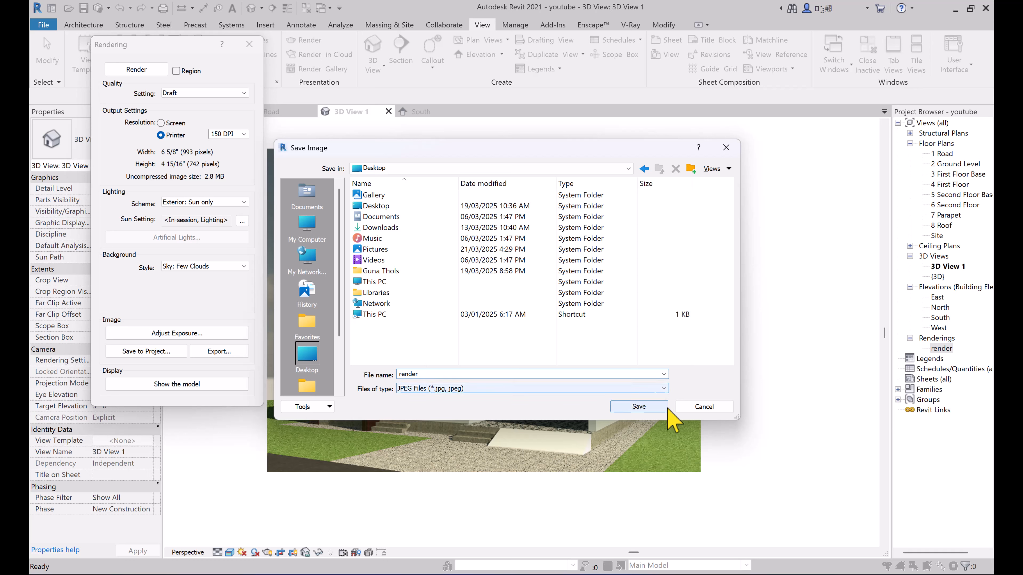
pyautogui.click(611, 389)
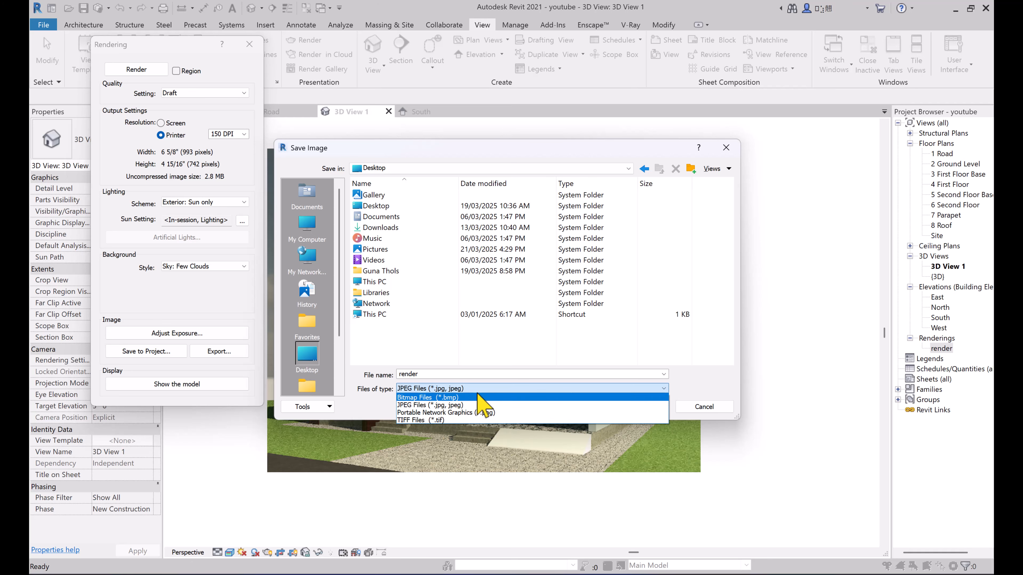
pyautogui.click(467, 405)
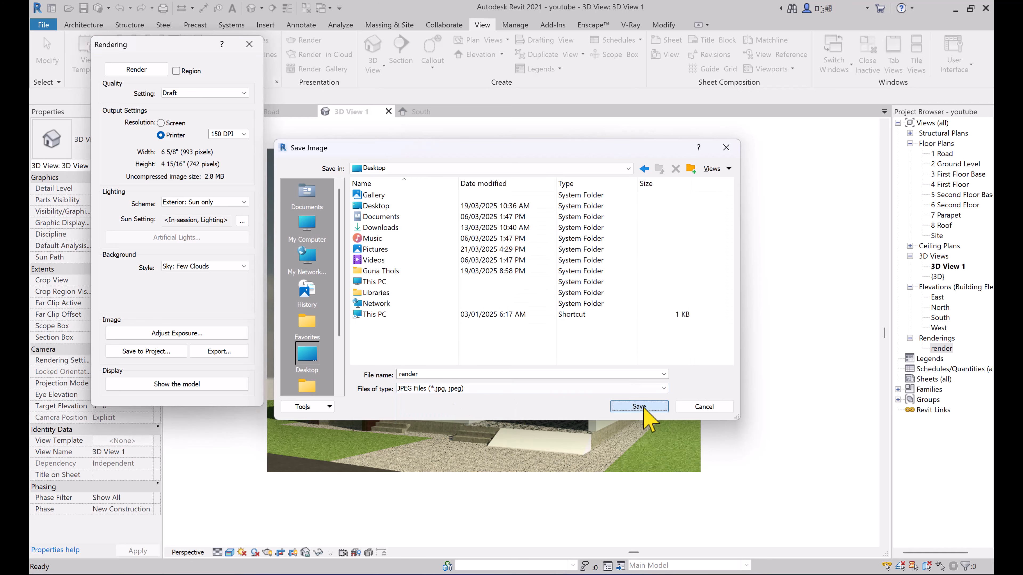
pyautogui.click(641, 407)
# - View the exported render image from the Windows desktop, close it, and return to Revit
pyautogui.click(953, 9)
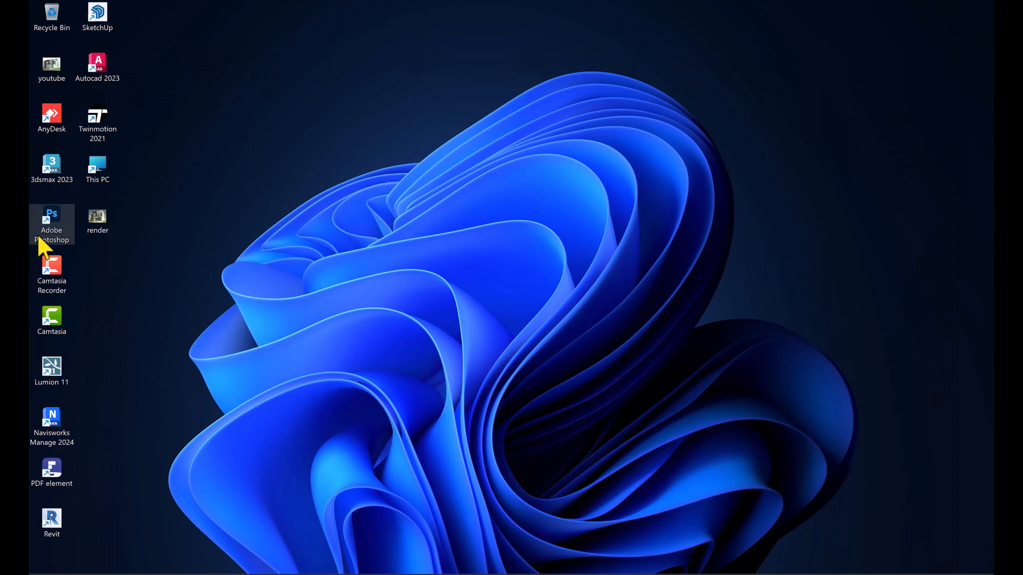
pyautogui.doubleClick(98, 219)
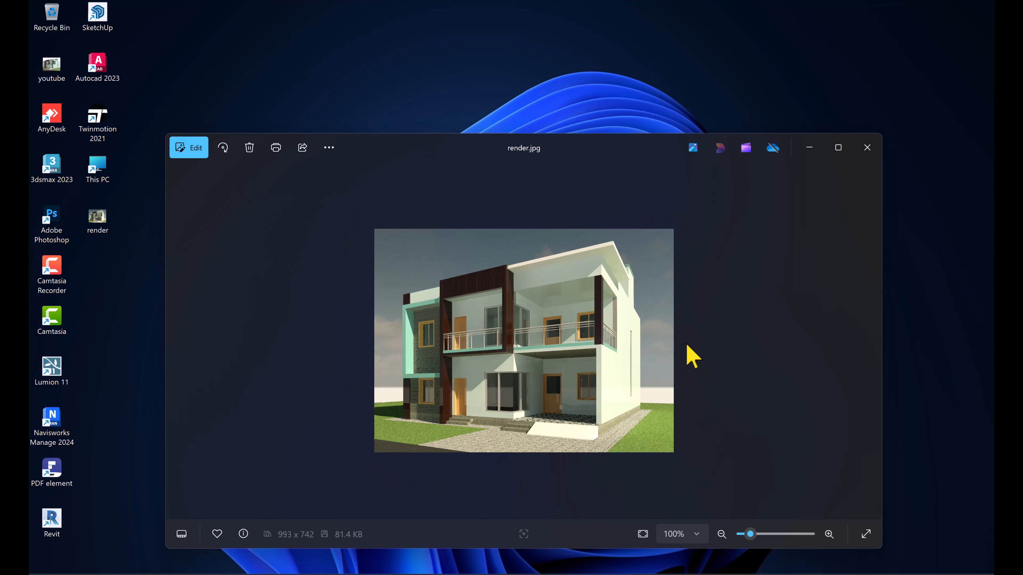
pyautogui.click(871, 155)
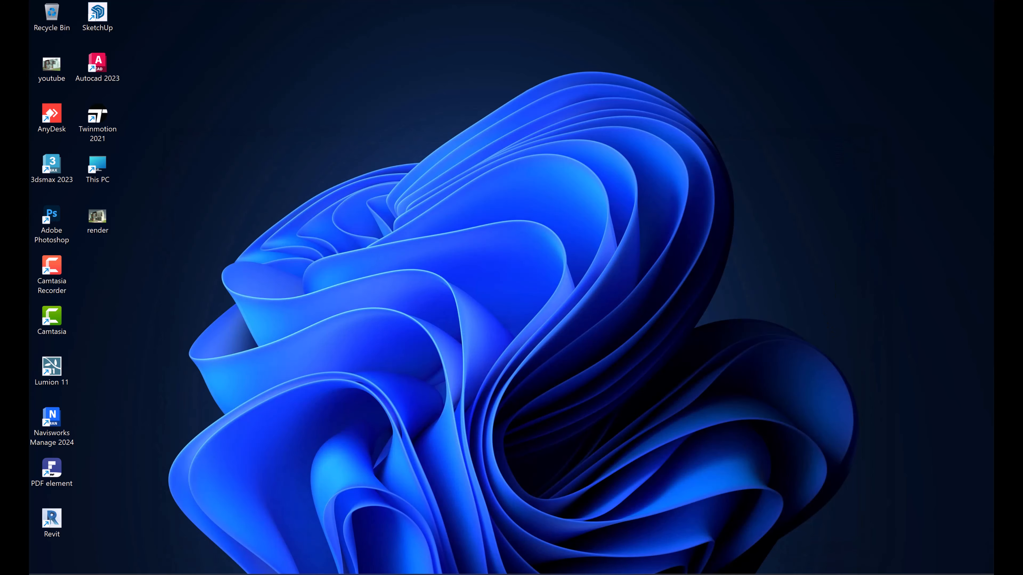
pyautogui.click(700, 574)
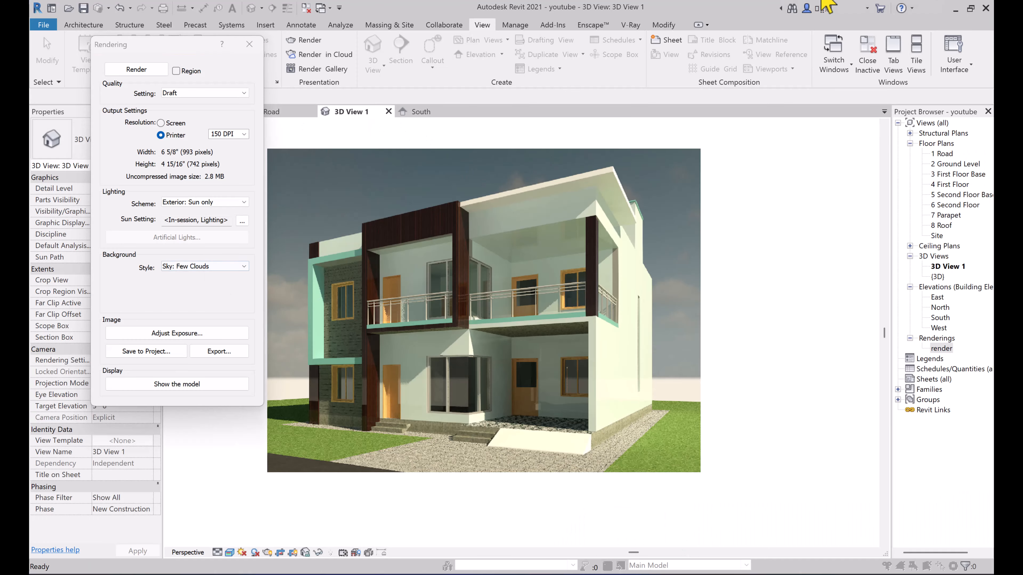
# - Toggle the camera view between the model and the rendering, leave the model displayed, and close the Rendering dialog
pyautogui.click(198, 385)
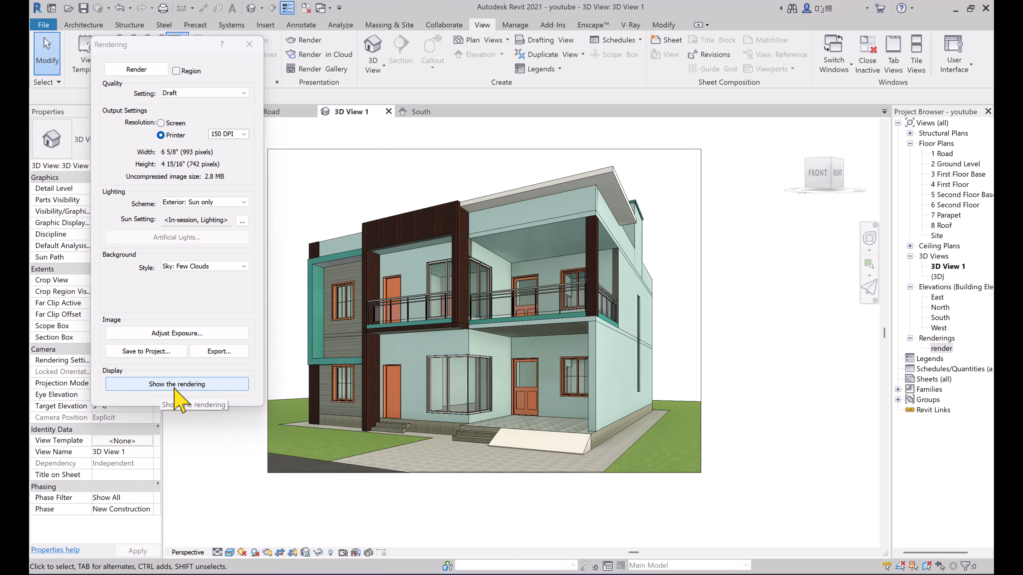
pyautogui.click(183, 385)
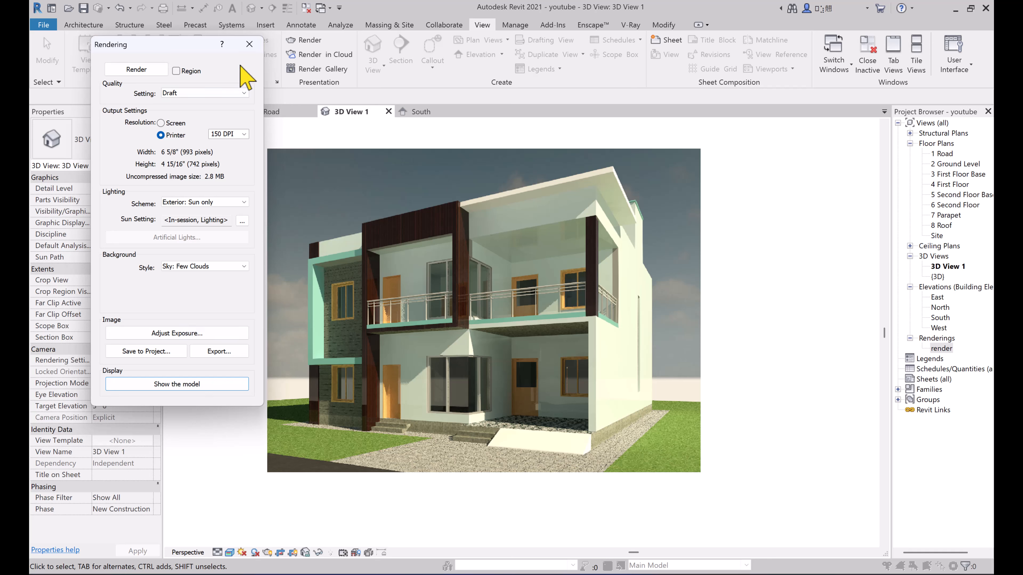
pyautogui.click(190, 386)
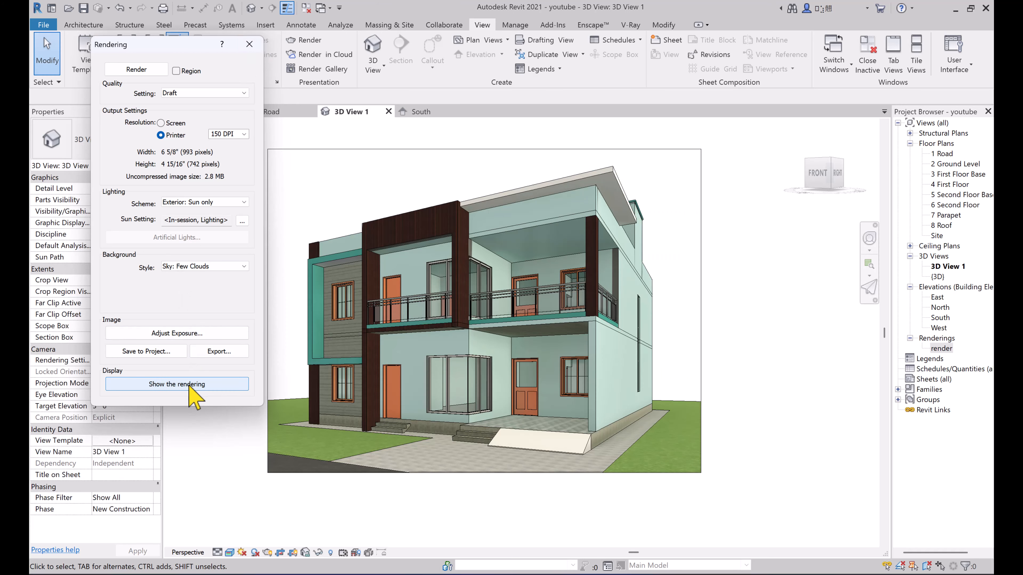
pyautogui.click(191, 386)
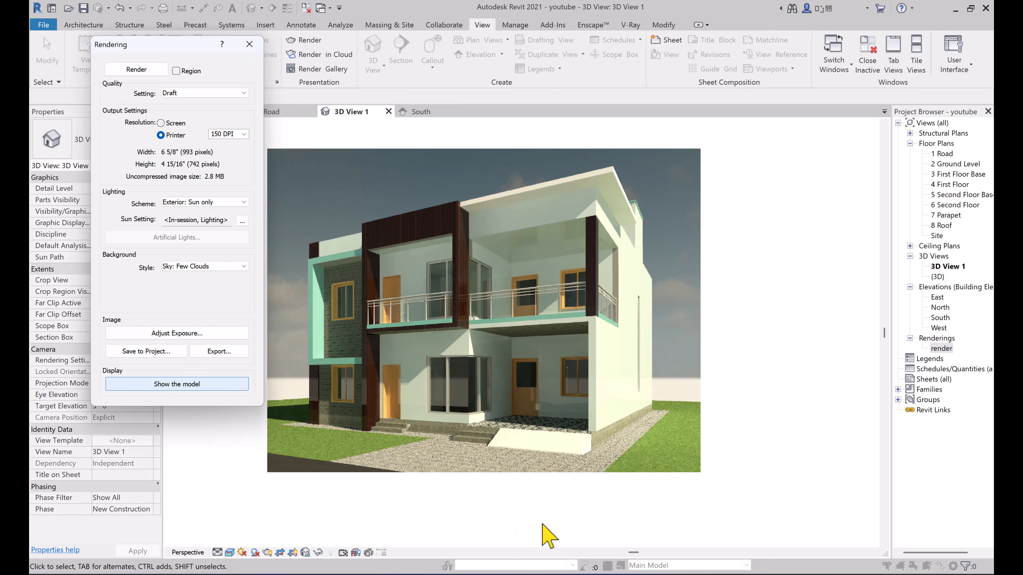
pyautogui.click(189, 386)
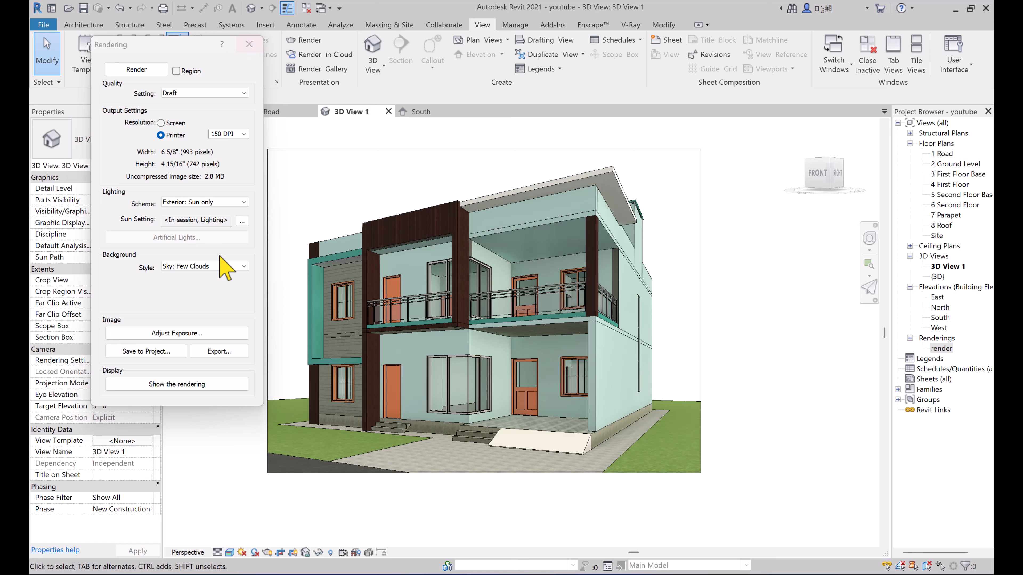
pyautogui.click(250, 44)
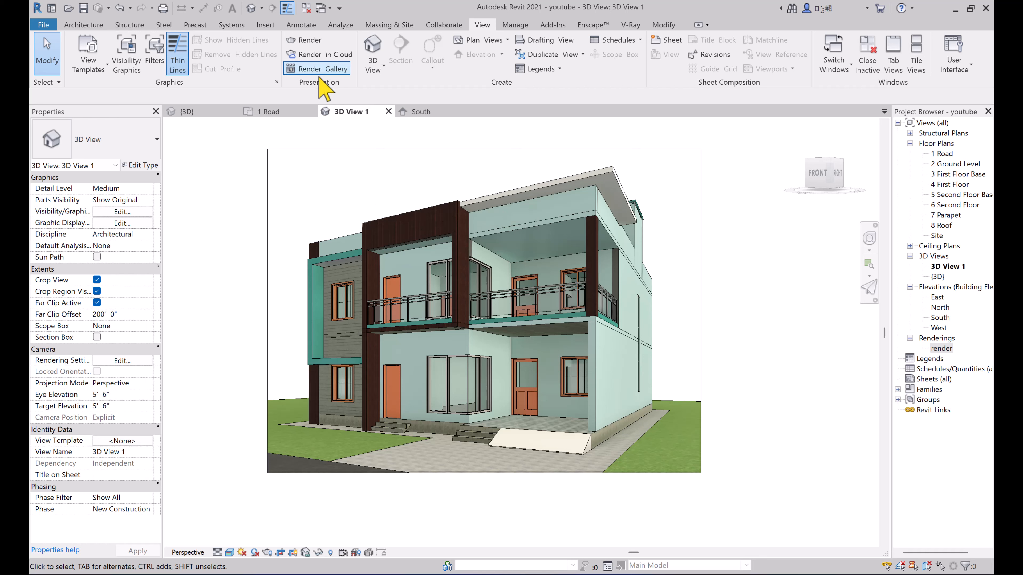